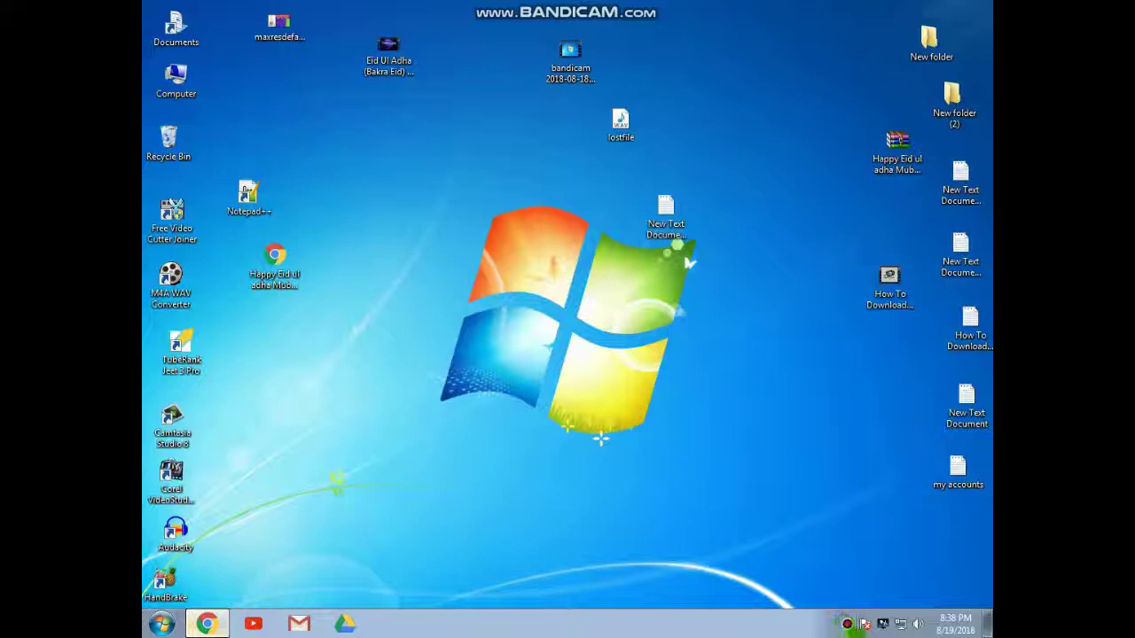
Restore the Chrome window showing the Payoneer main page from the taskbar
click(219, 623)
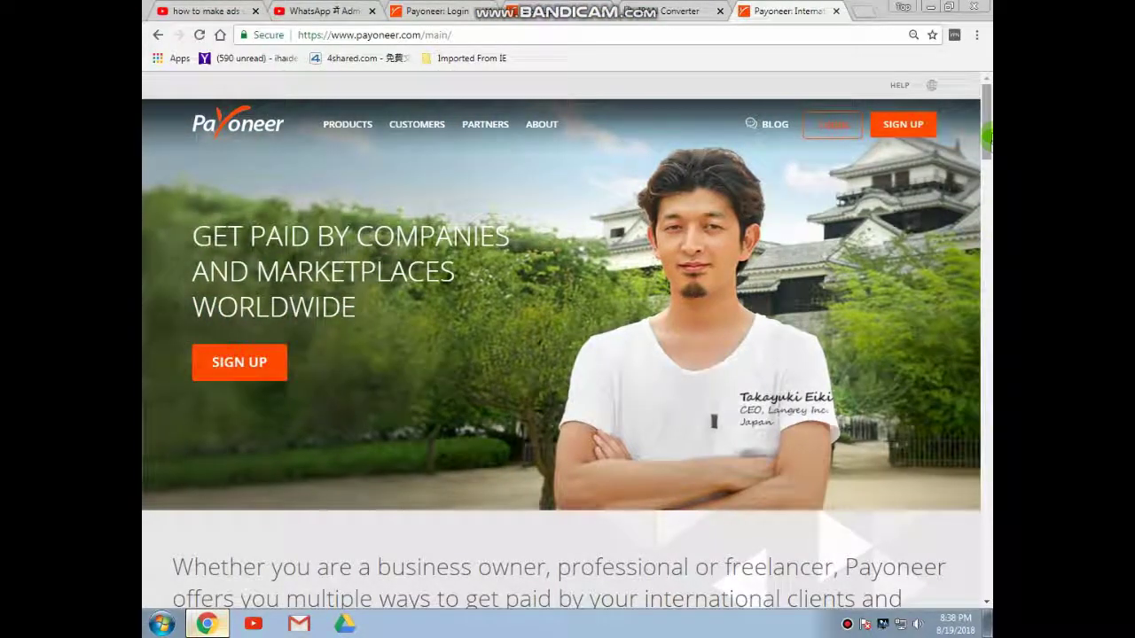
scroll(984, 200, down, 2)
drag(984, 200, 986, 106)
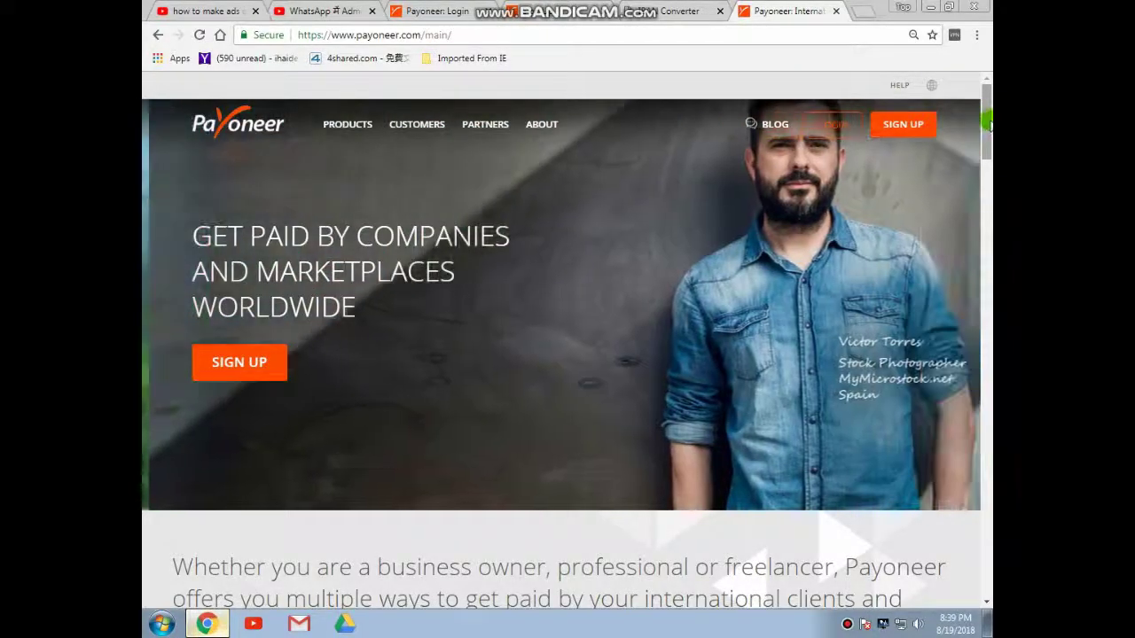
drag(987, 153, 987, 101)
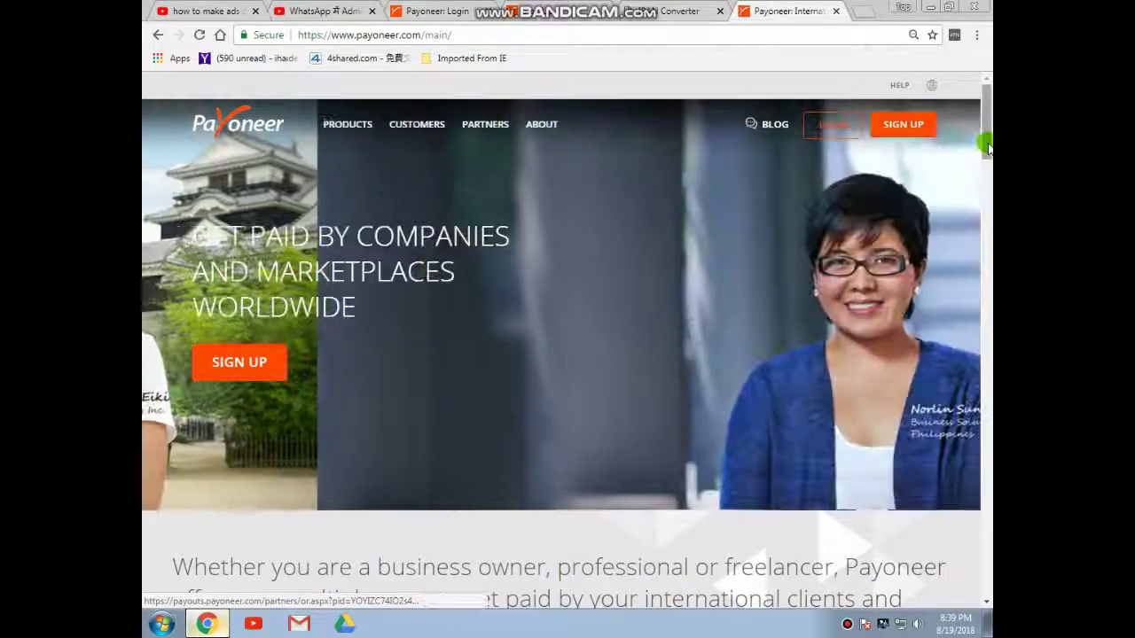
scroll(984, 146, down, 2)
scroll(985, 151, up, 2)
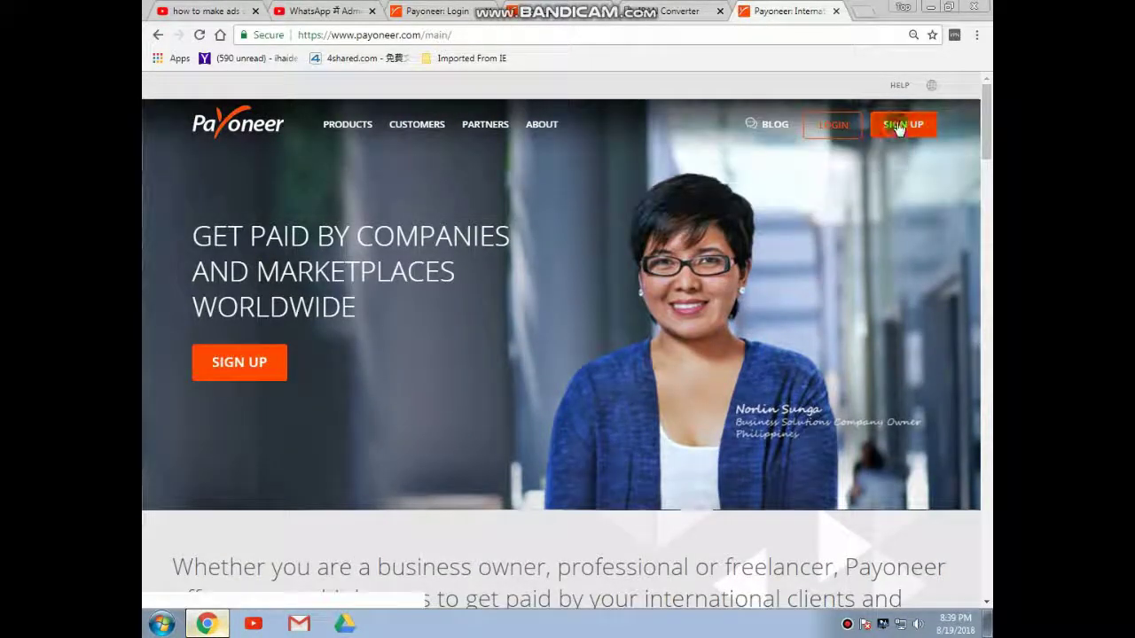
Start Payoneer sign-up and autofill the first and last name from saved details
click(900, 124)
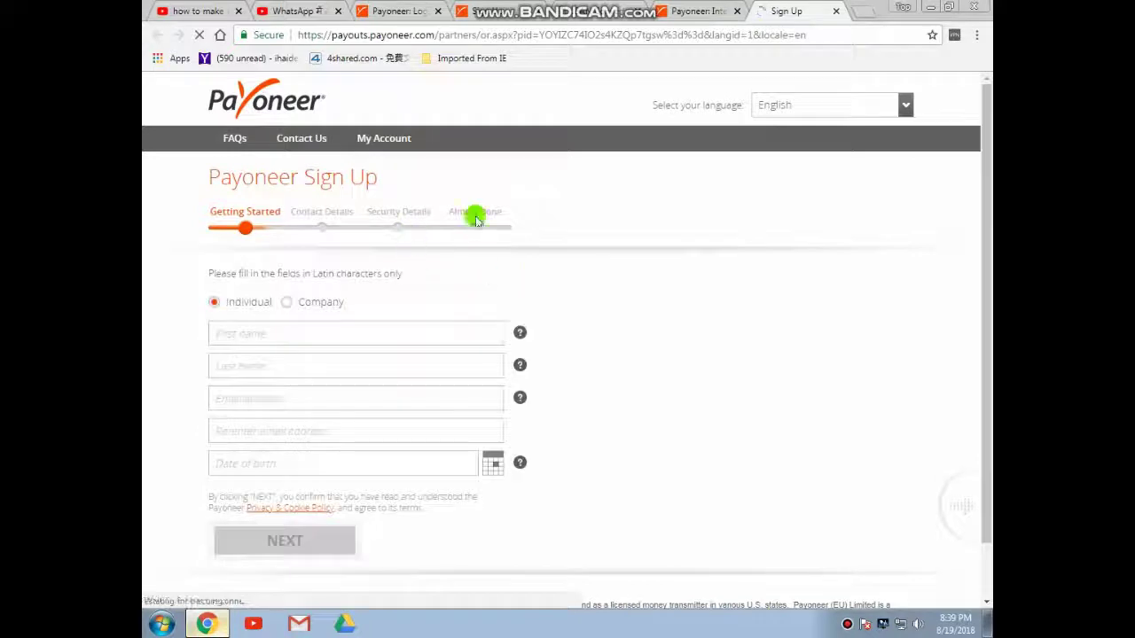
scroll(986, 177, down, 1)
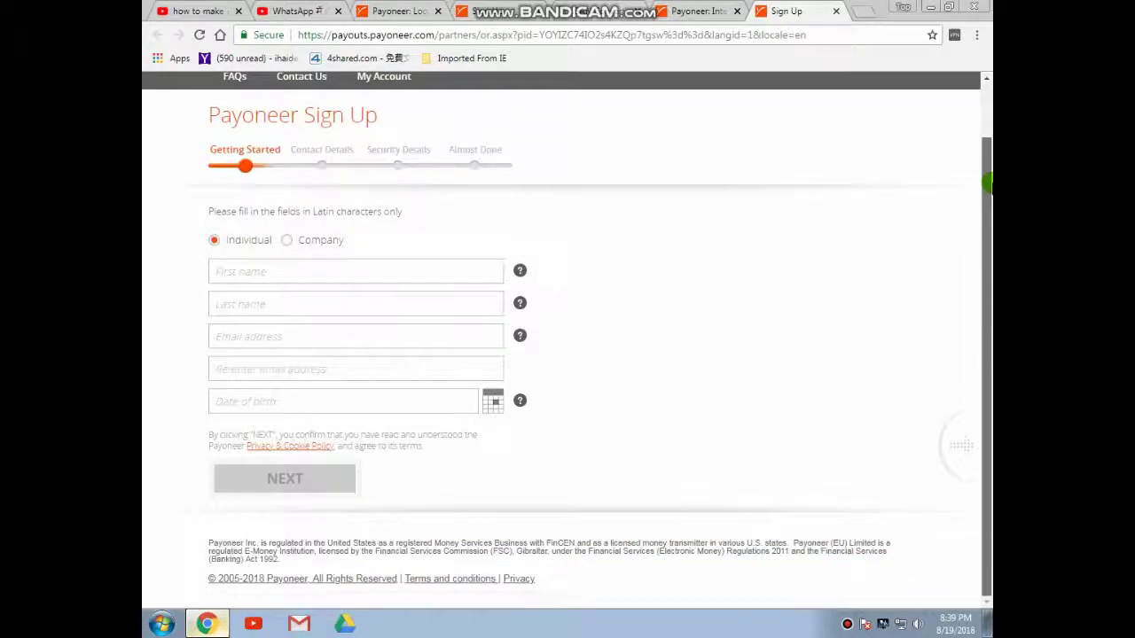
scroll(986, 142, up, 1)
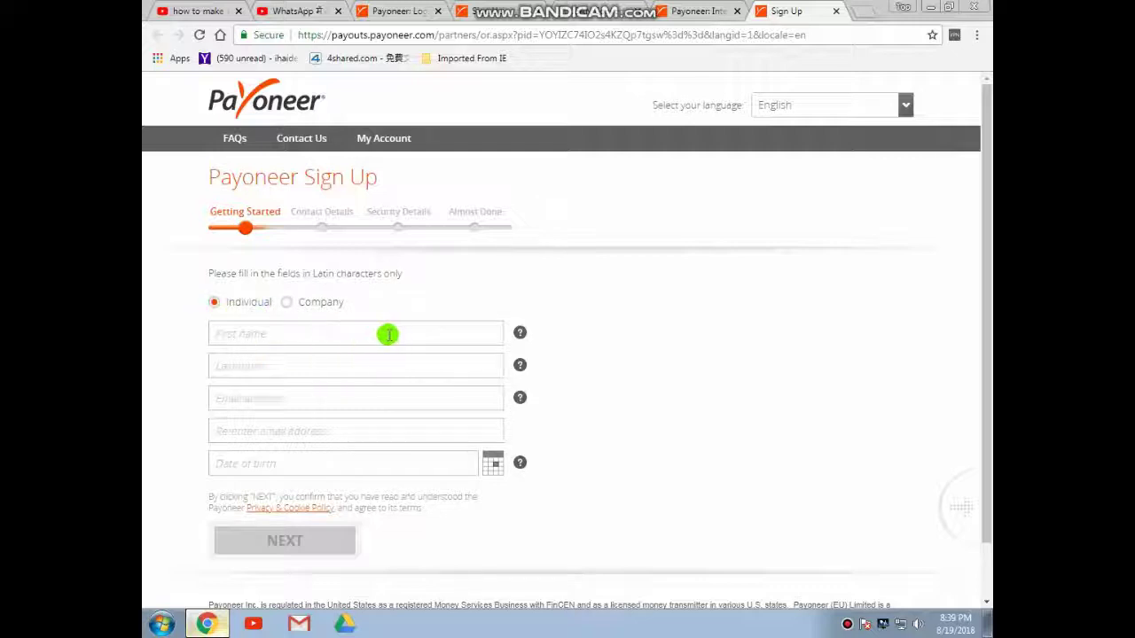
click(307, 336)
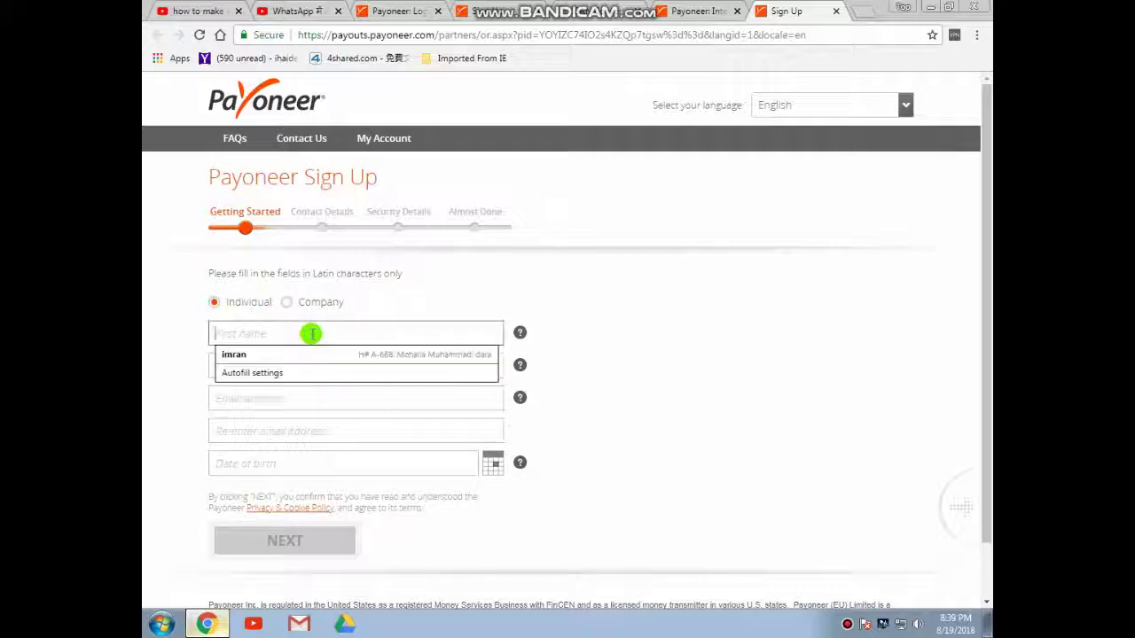
click(257, 355)
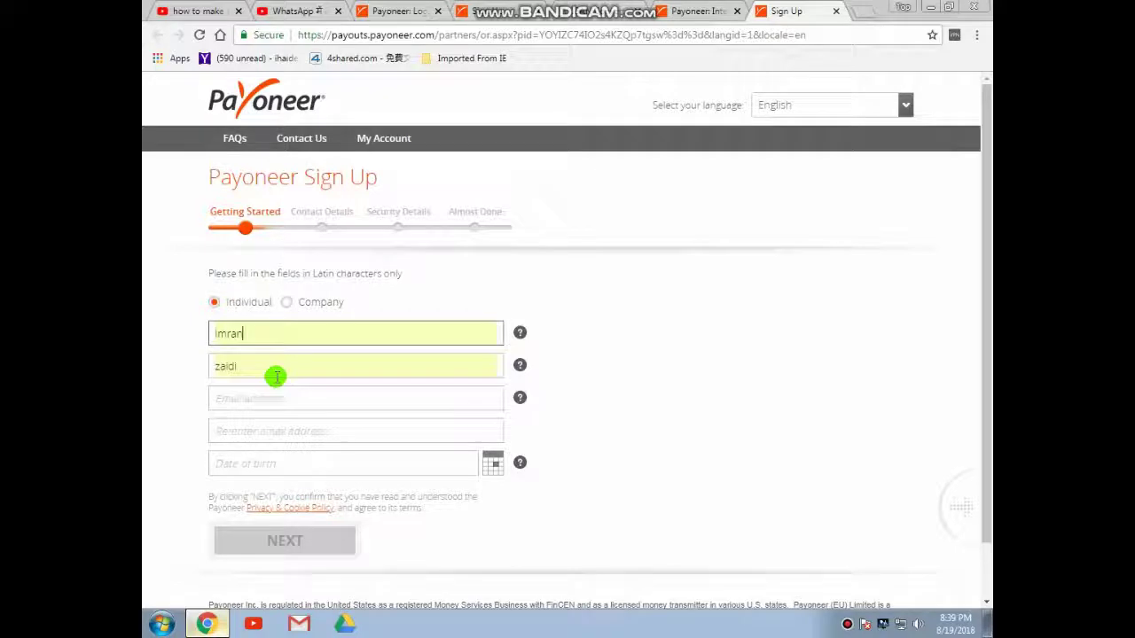
click(275, 376)
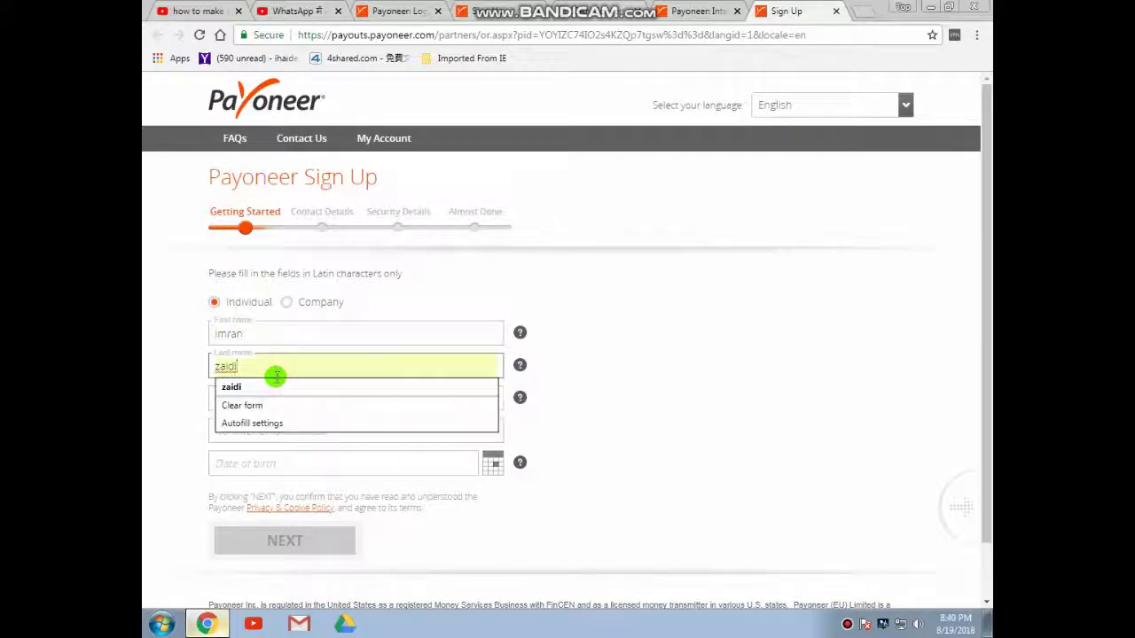
click(233, 388)
click(283, 404)
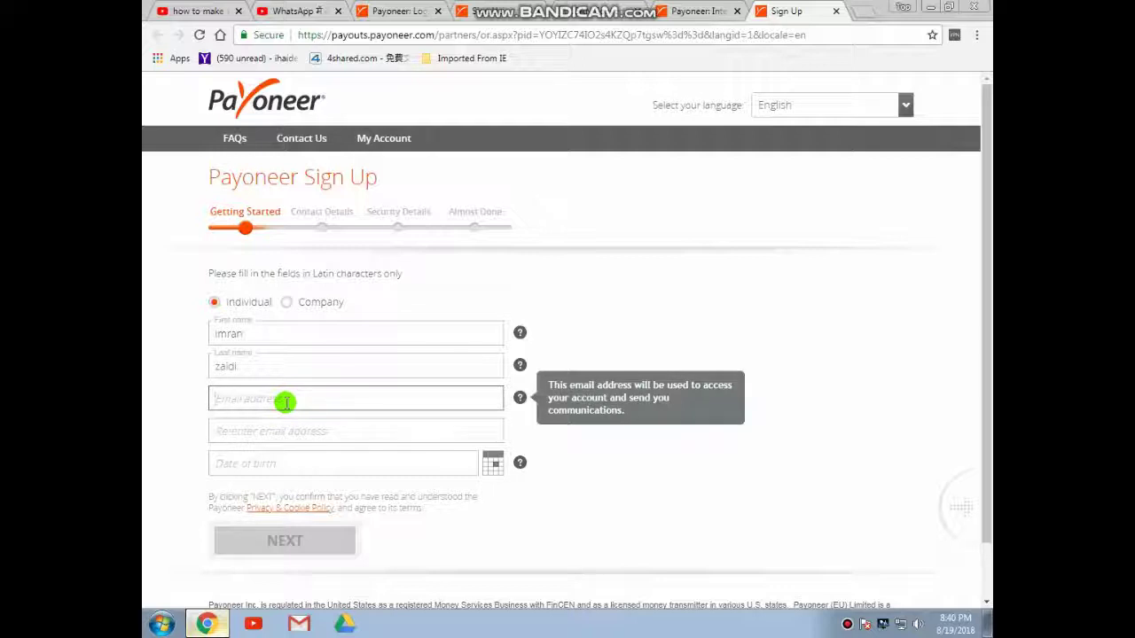
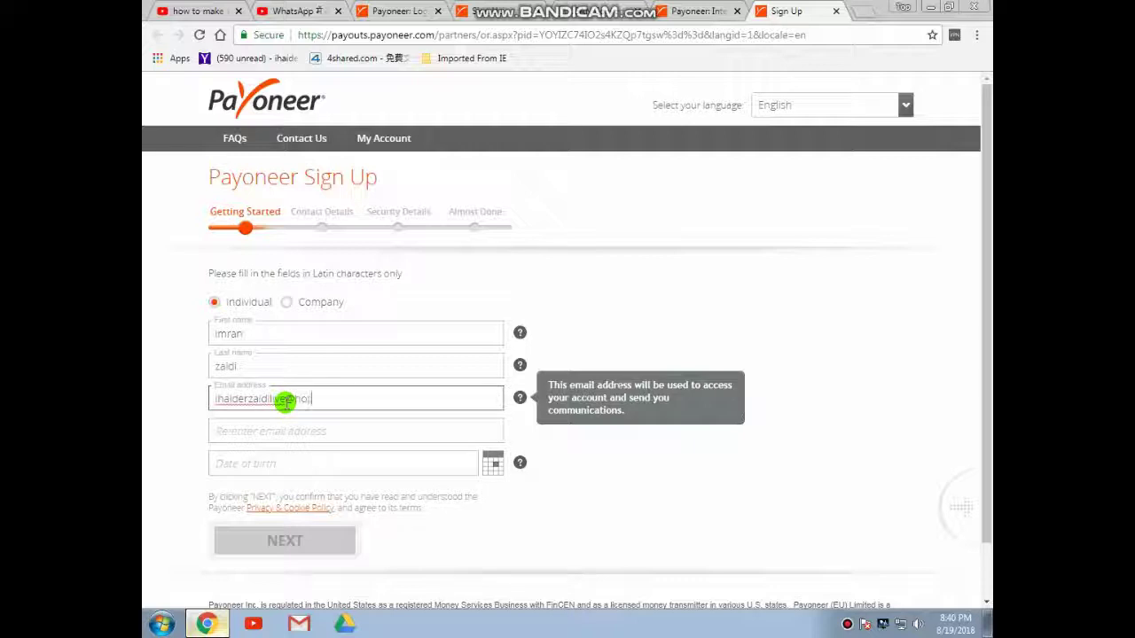
Enter the e-mail address and paste the same address into the re-enter e-mail field
drag(373, 398, 210, 406)
right_click(268, 400)
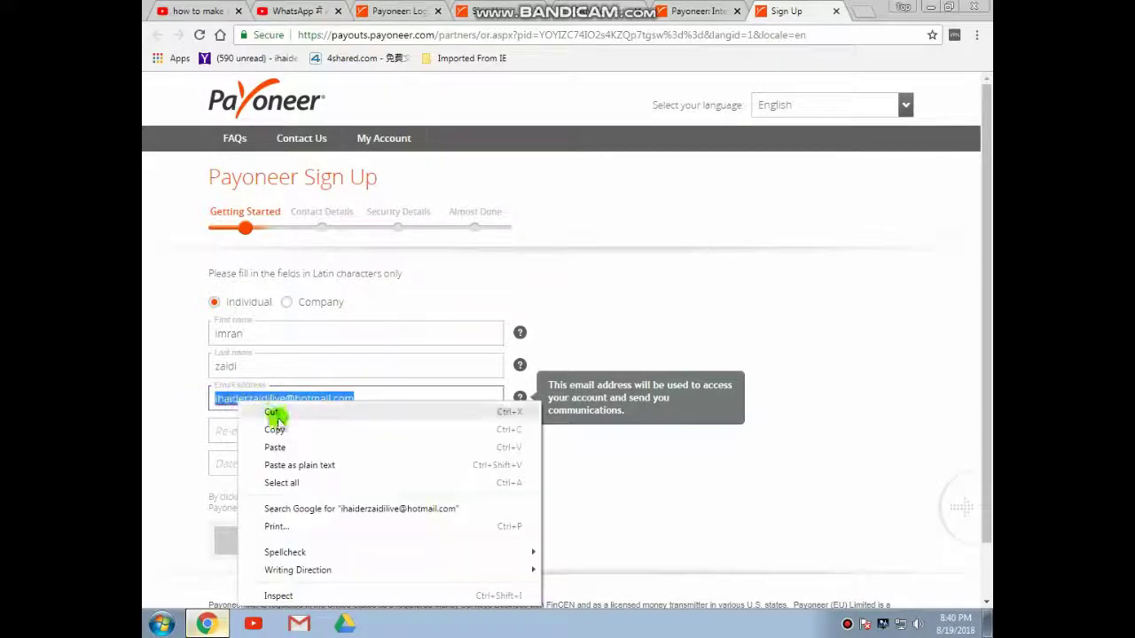
click(278, 430)
right_click(255, 432)
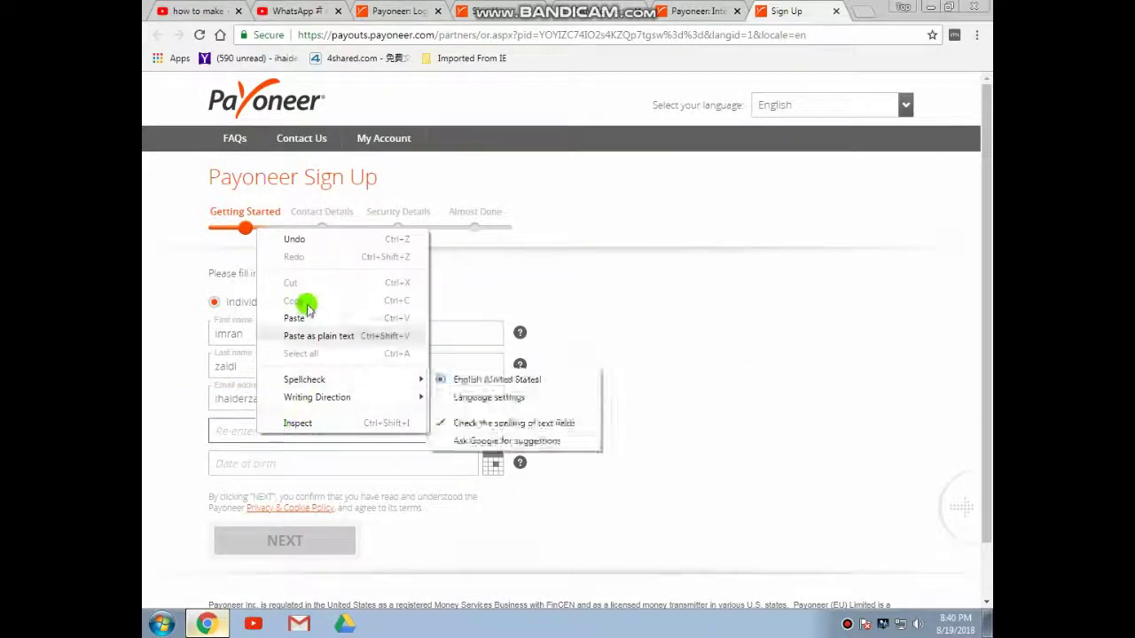
click(306, 318)
Pick the date of birth's month, year and day in the calendar
click(278, 461)
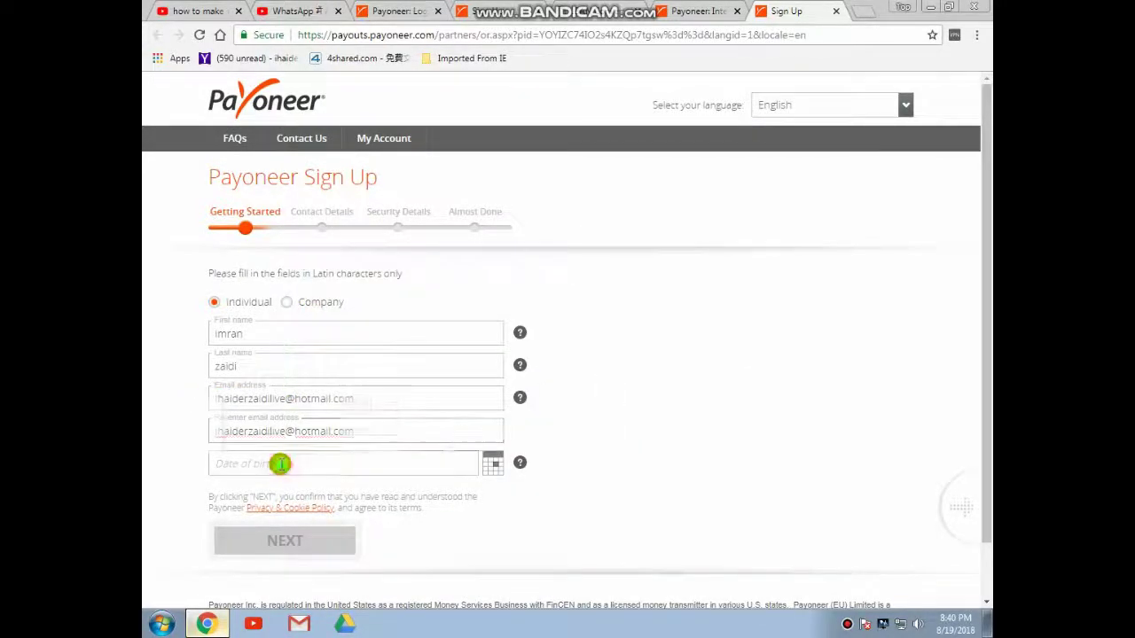
click(295, 312)
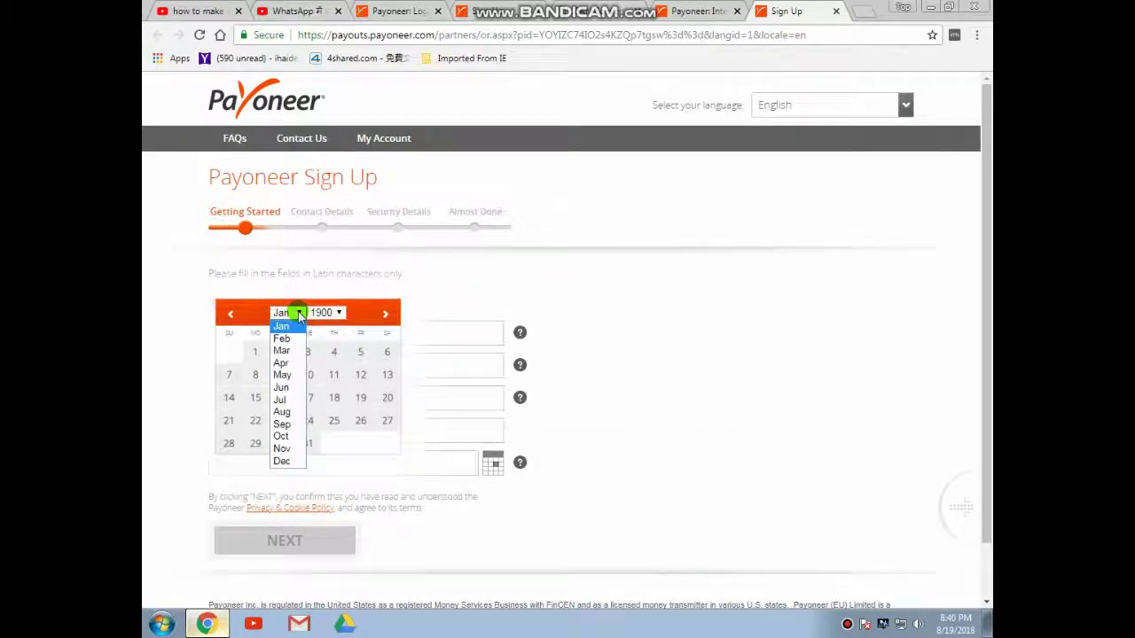
click(286, 413)
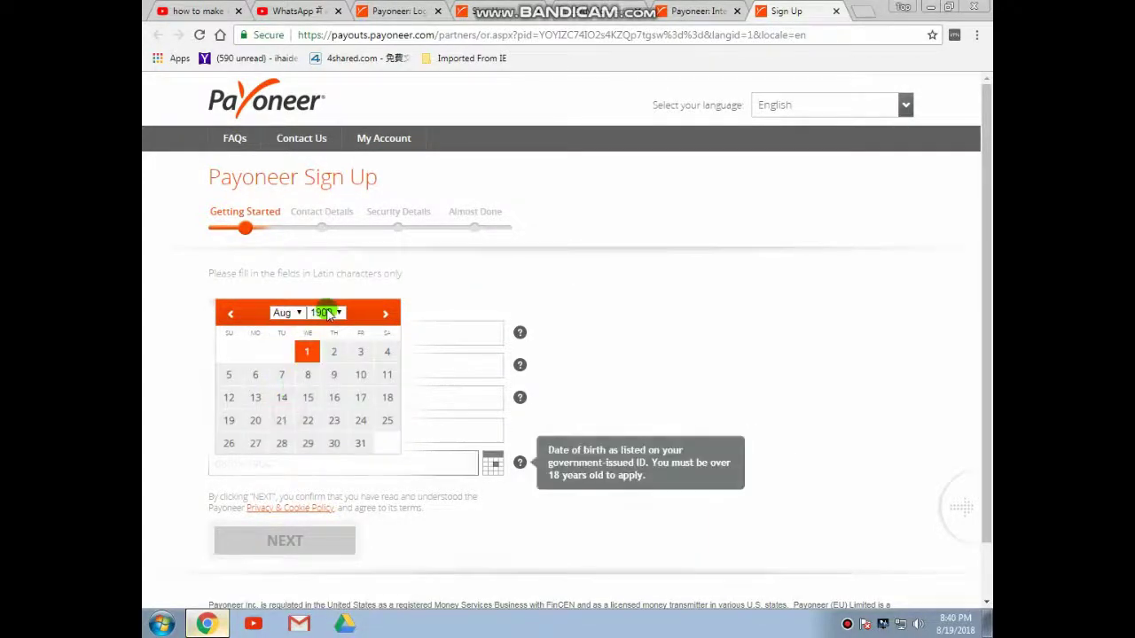
click(339, 313)
drag(337, 363, 338, 501)
click(314, 390)
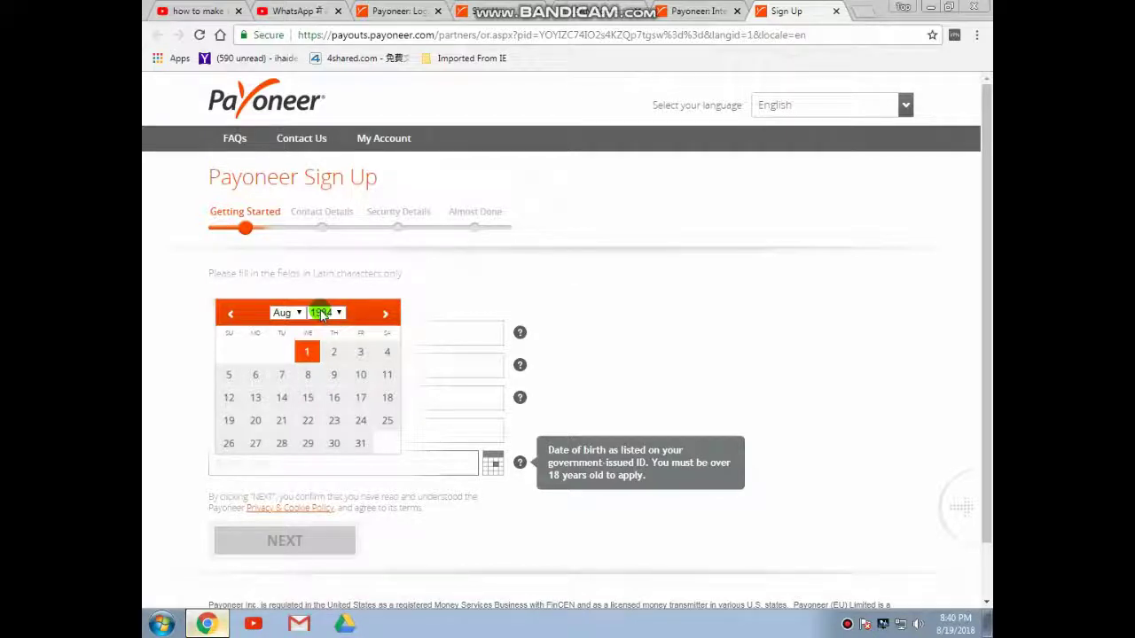
click(359, 399)
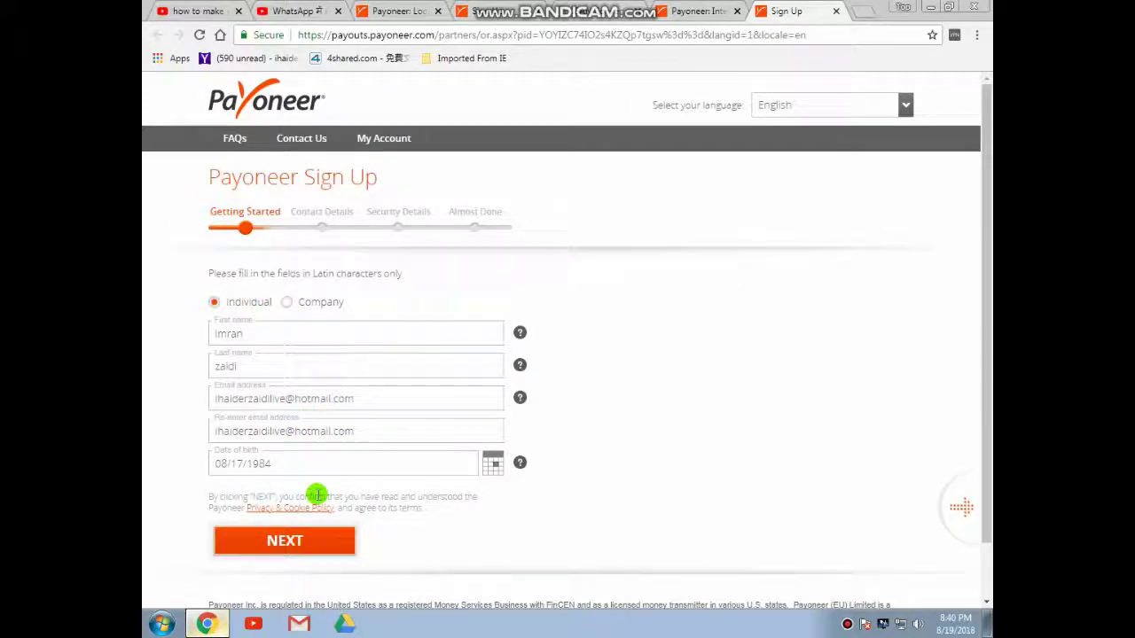
Advance to Contact Details and autofill the street address, city and postal code
click(293, 539)
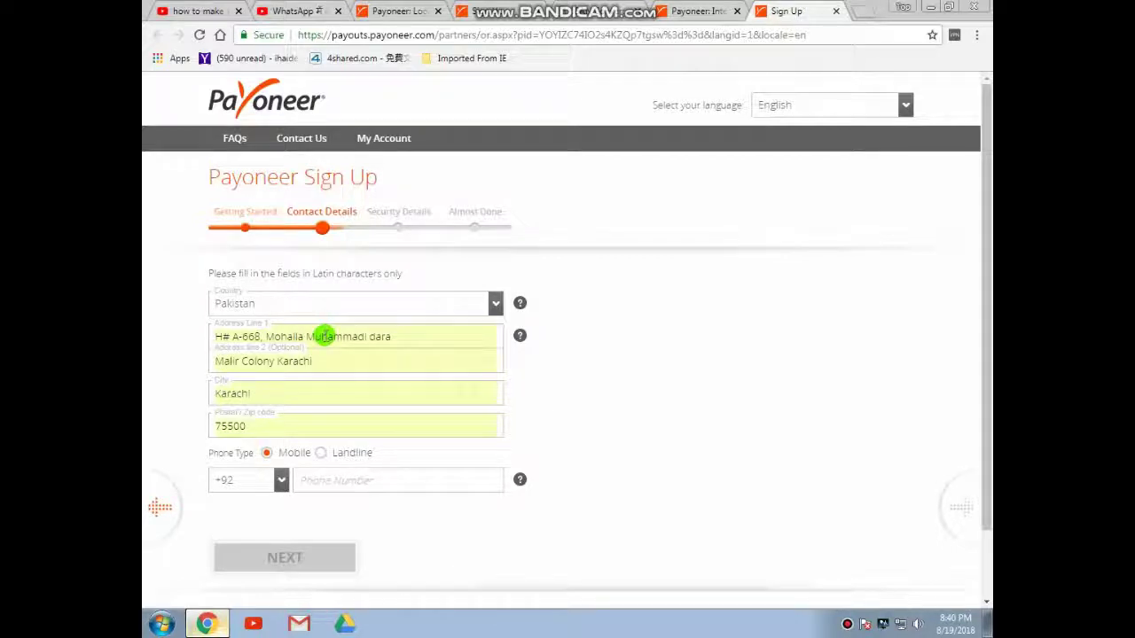
click(397, 336)
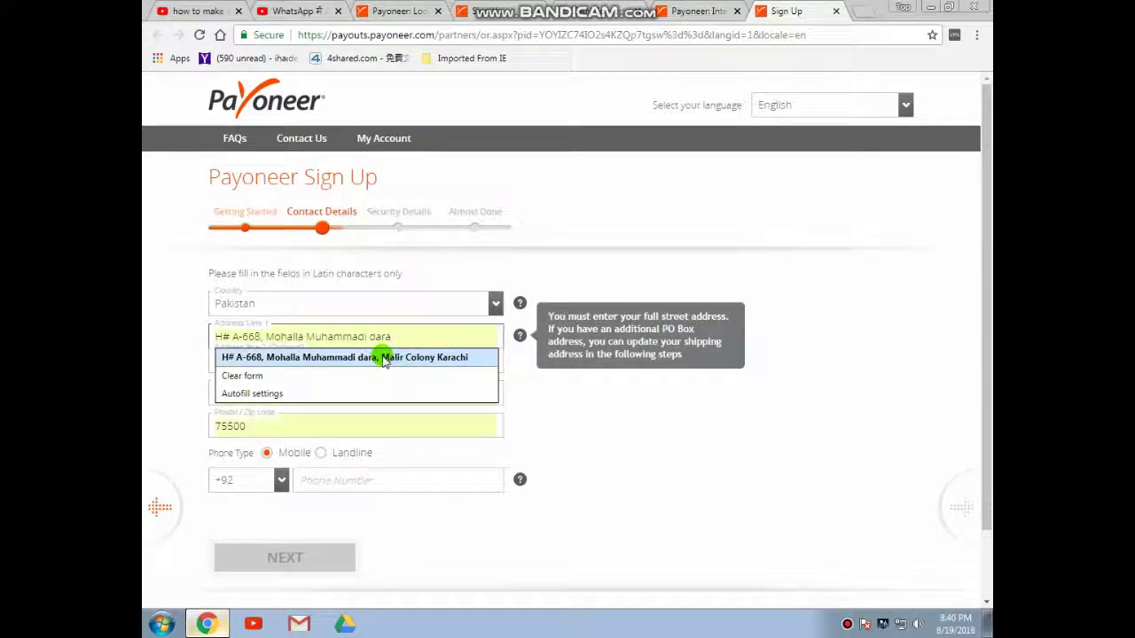
click(385, 359)
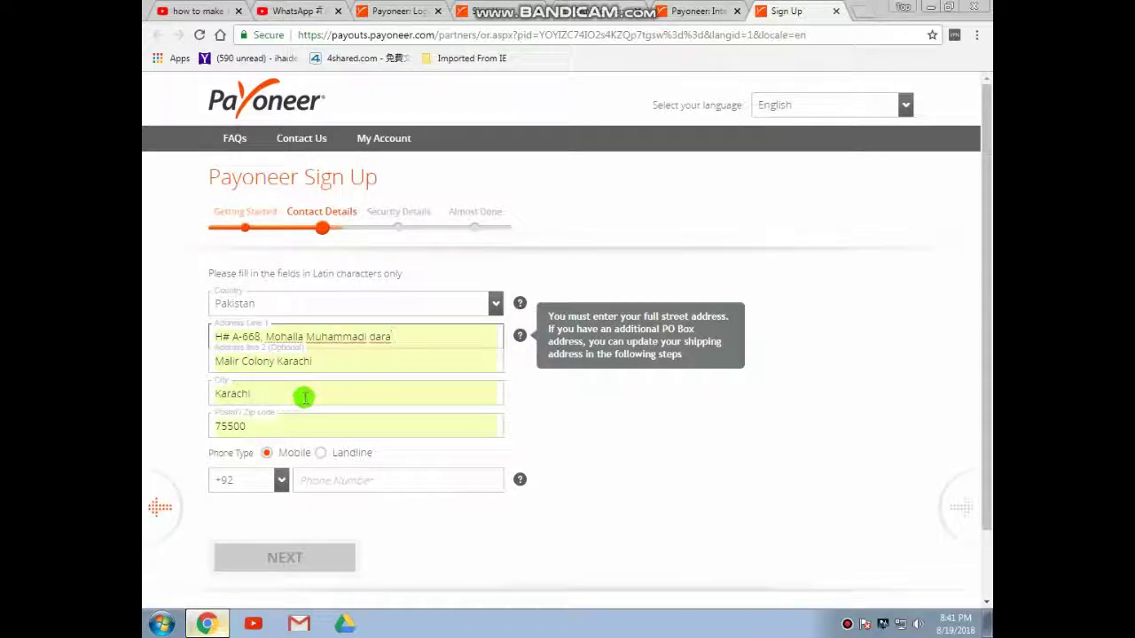
click(304, 396)
click(247, 412)
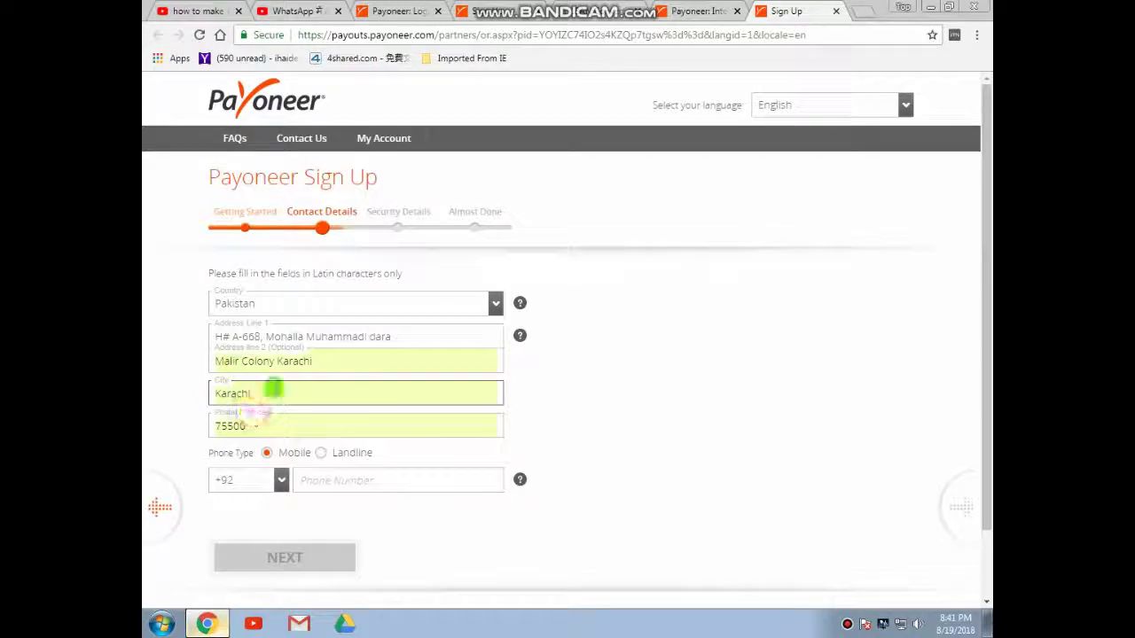
click(264, 425)
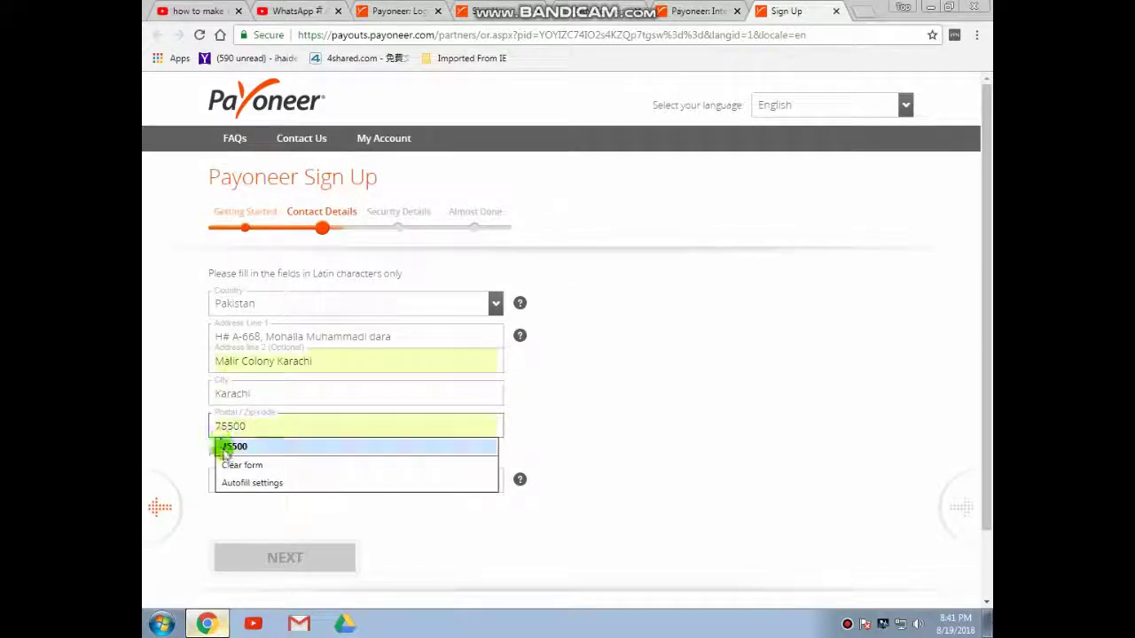
click(234, 447)
Enter the saved mobile number with the +92 code and submit the contact details
click(246, 426)
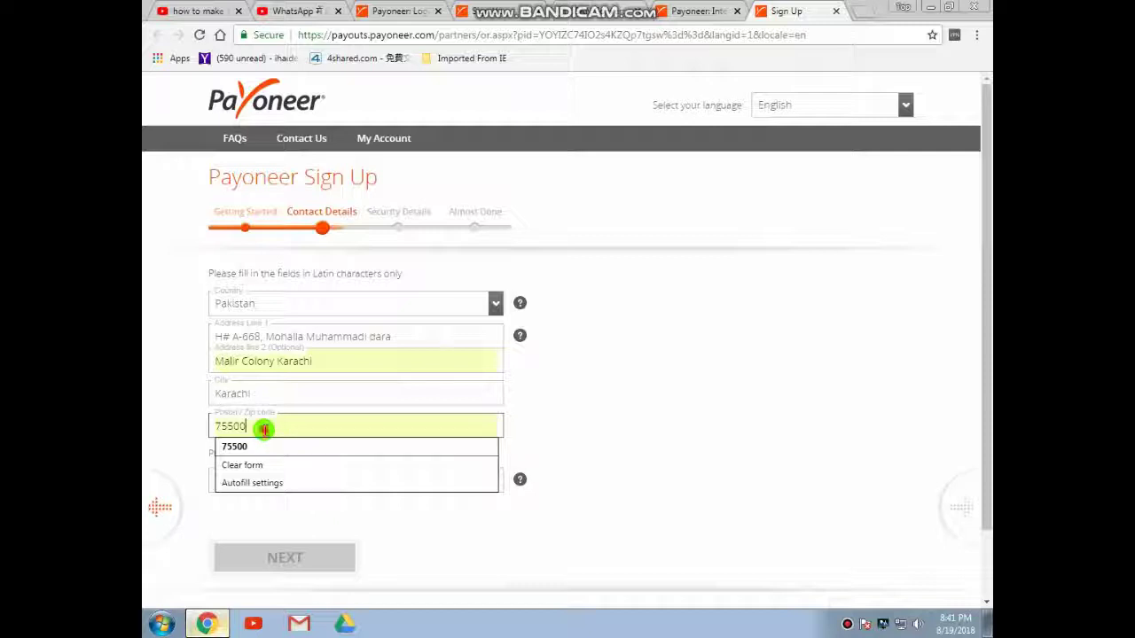
click(190, 427)
click(266, 453)
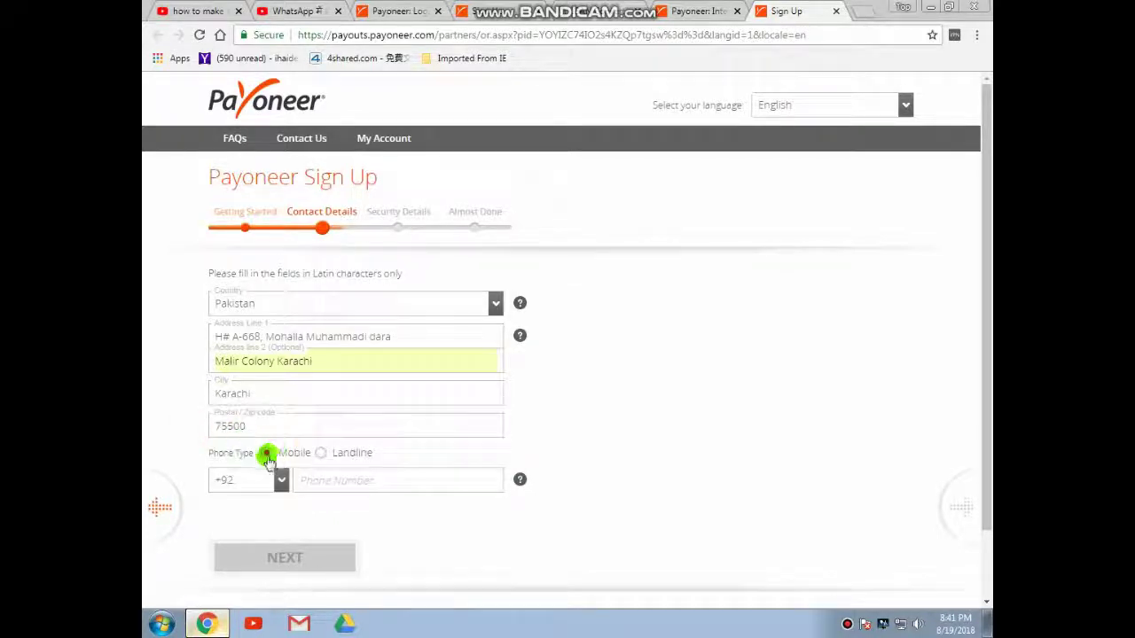
click(229, 481)
click(321, 483)
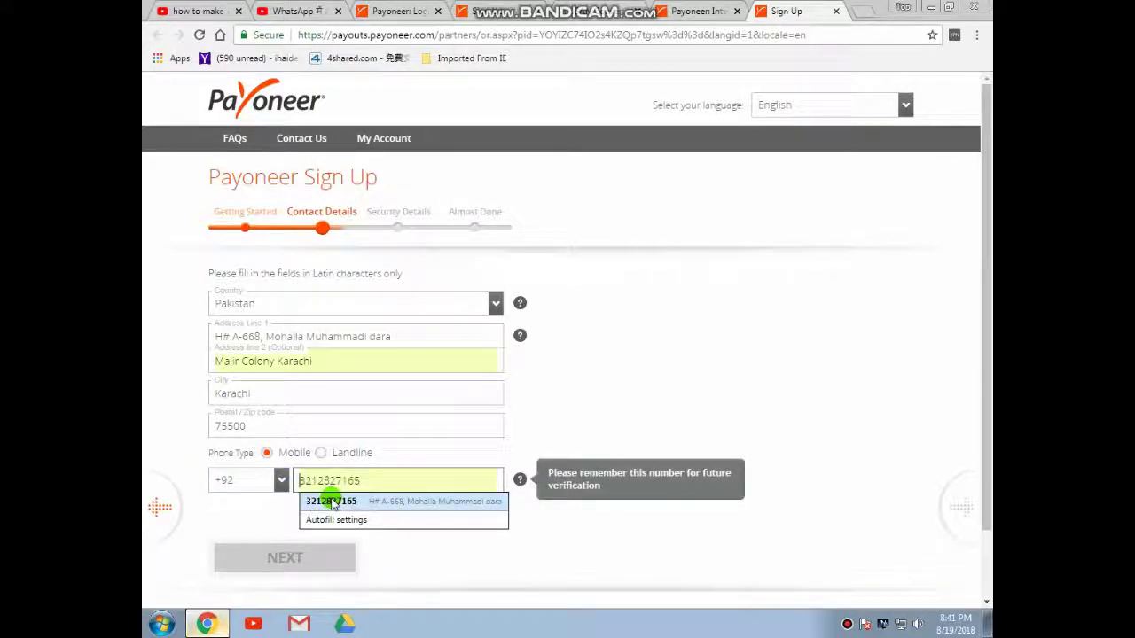
click(330, 500)
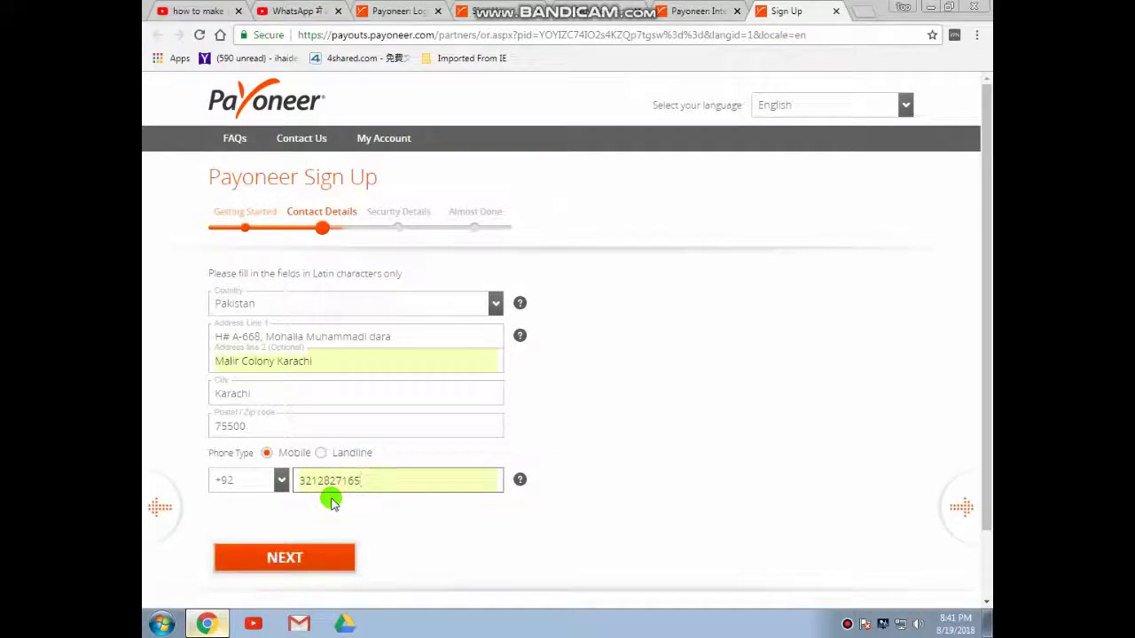
click(284, 561)
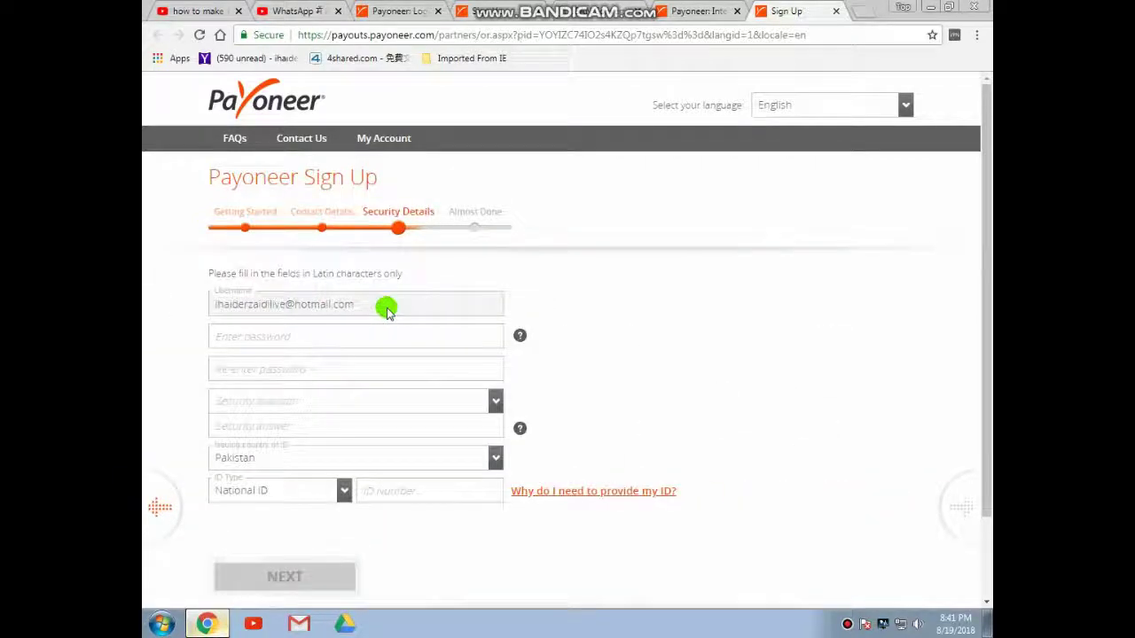
Enter and confirm a password and choose the paternal grandmother's first-name security question
click(294, 336)
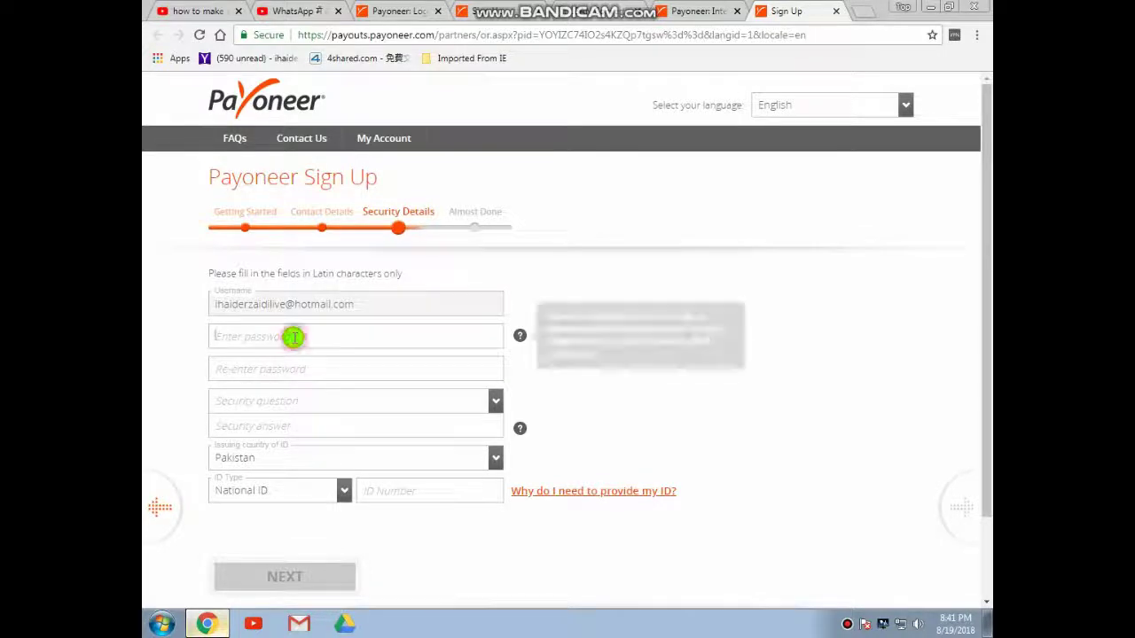
text(******)
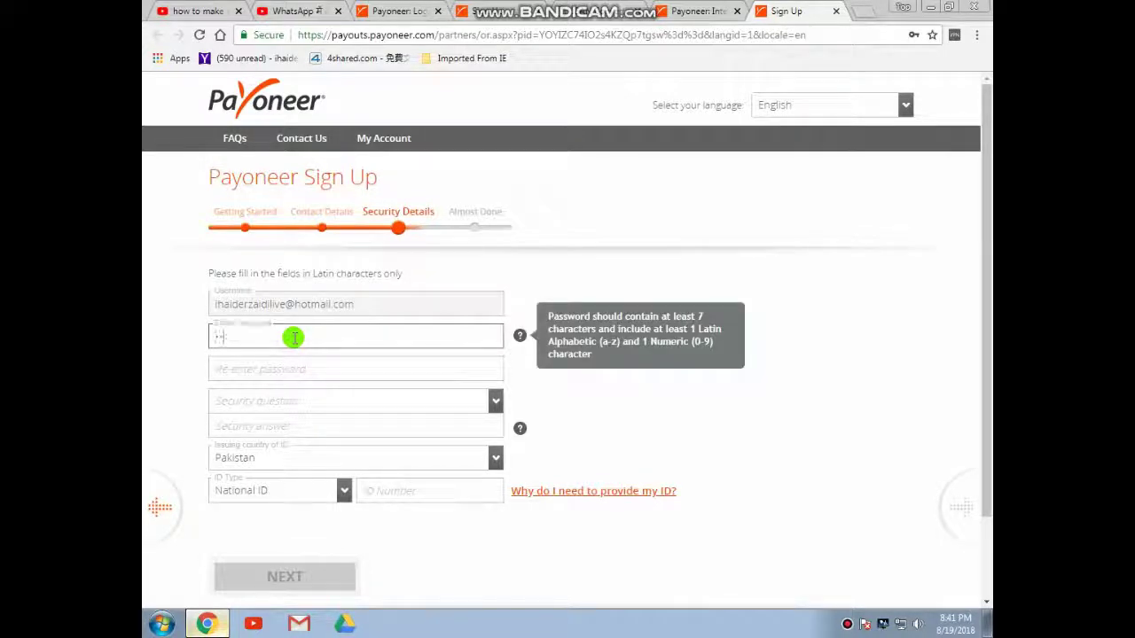
text(**)
click(296, 369)
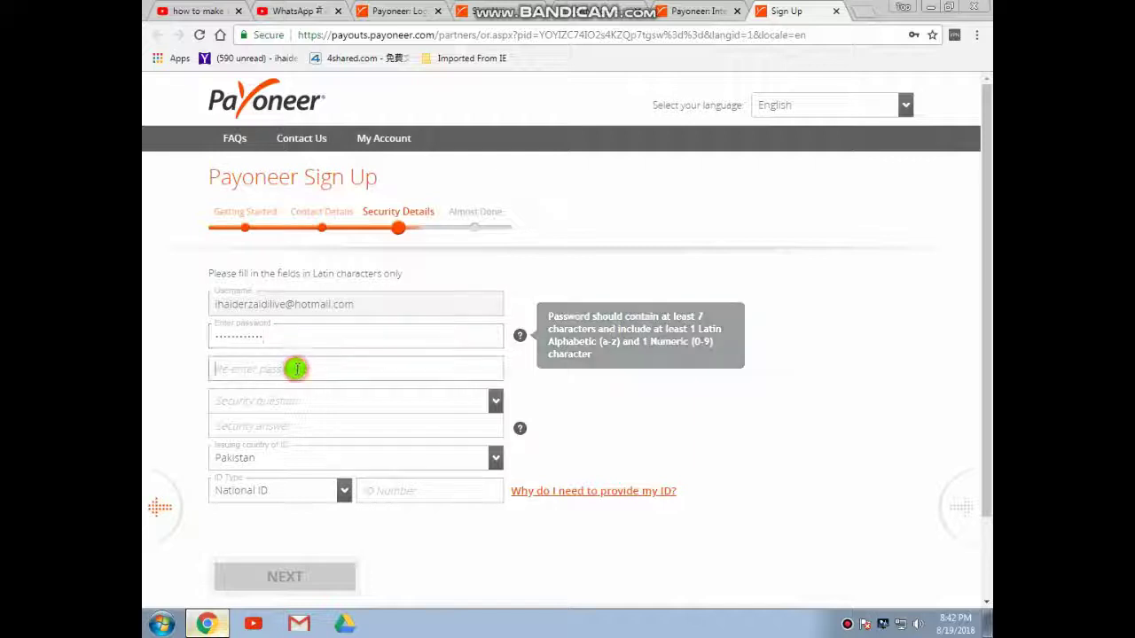
text(****)
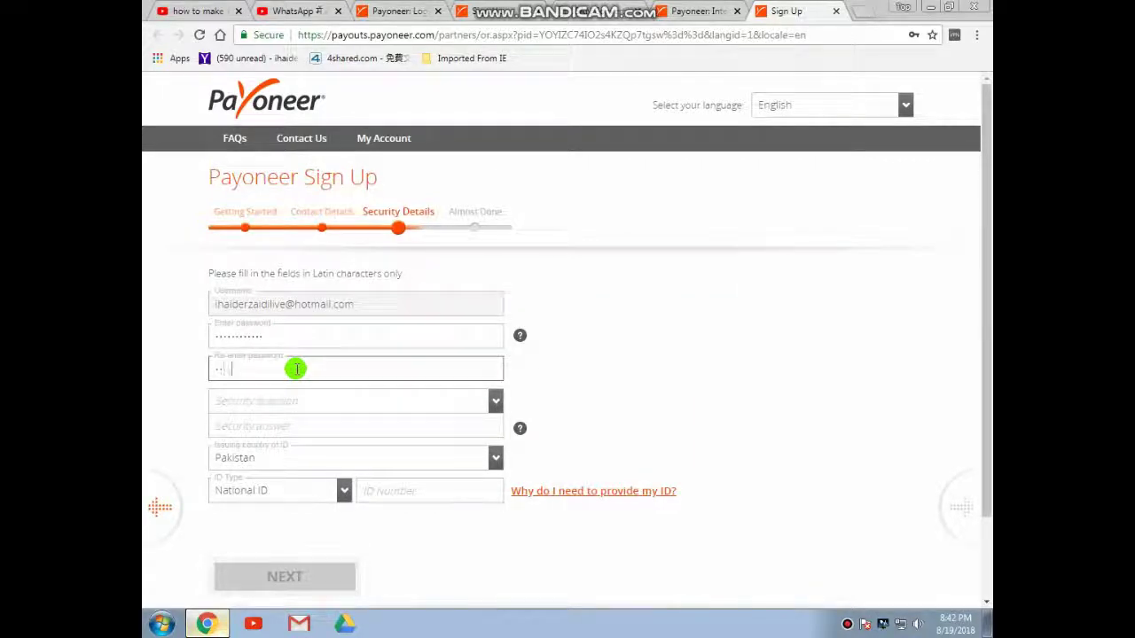
text(*****)
click(294, 401)
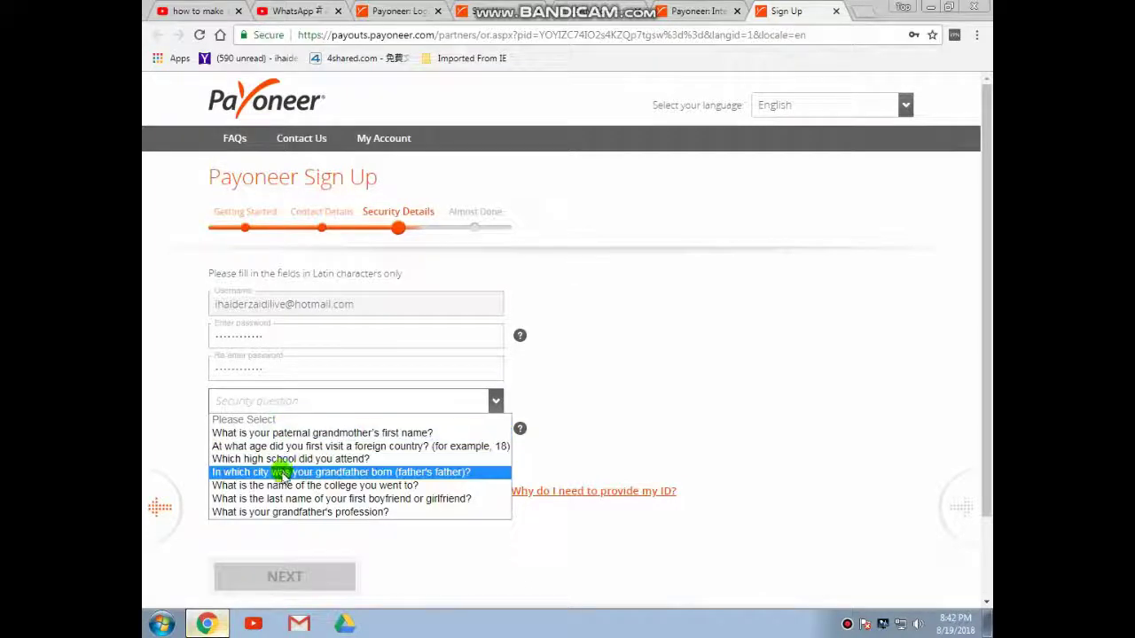
click(292, 434)
Enter the security answer, keep Pakistan and National ID, and type the ID number
click(271, 424)
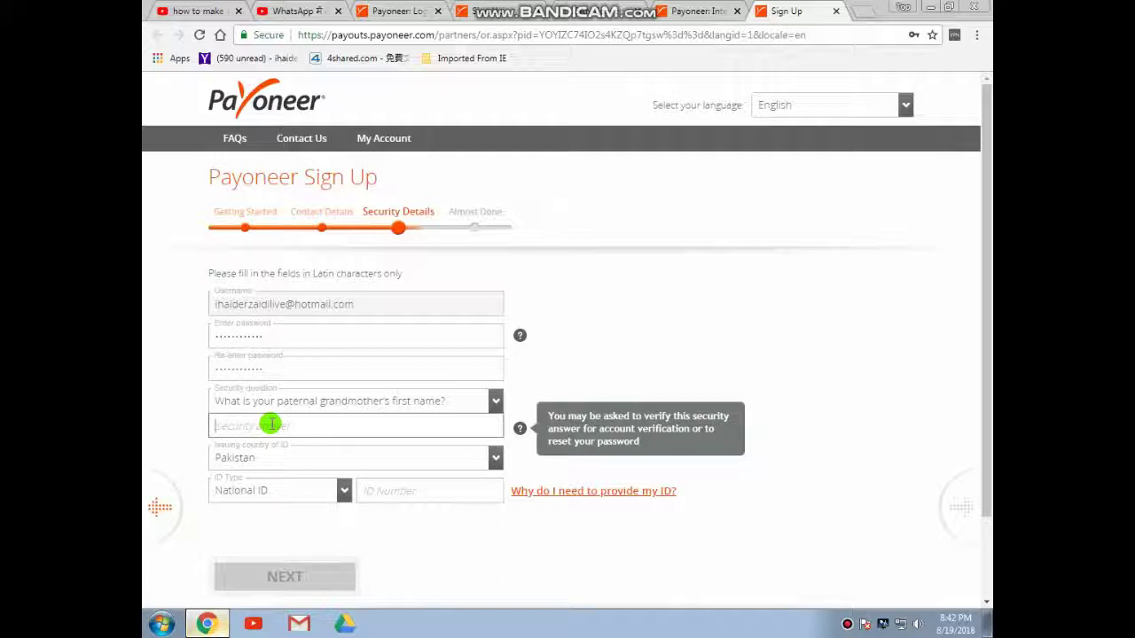
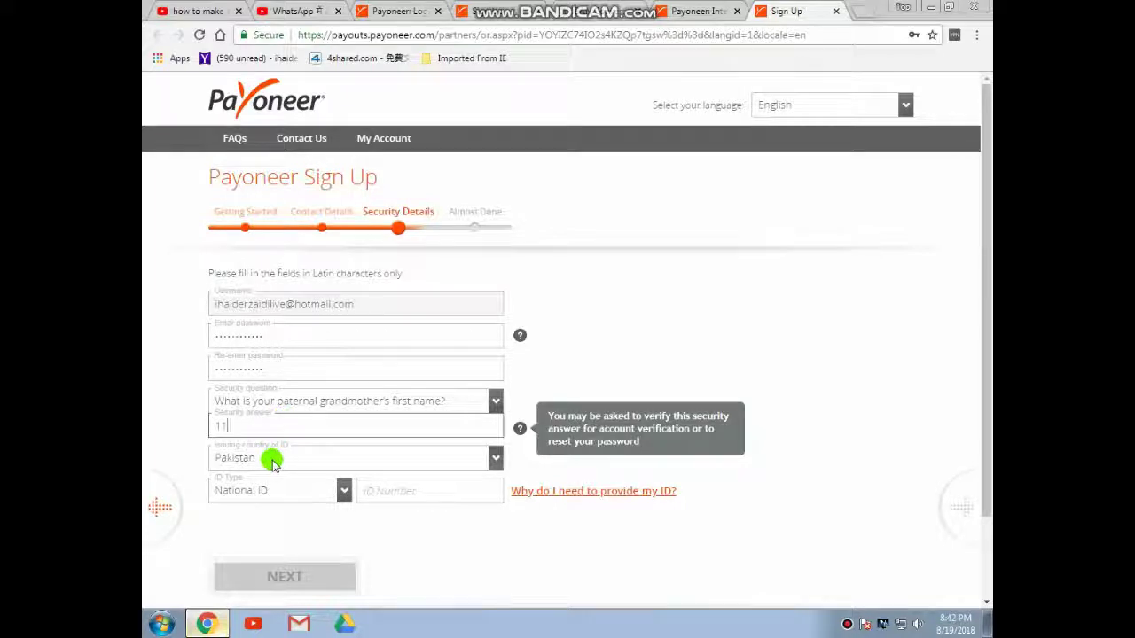
click(271, 459)
click(253, 438)
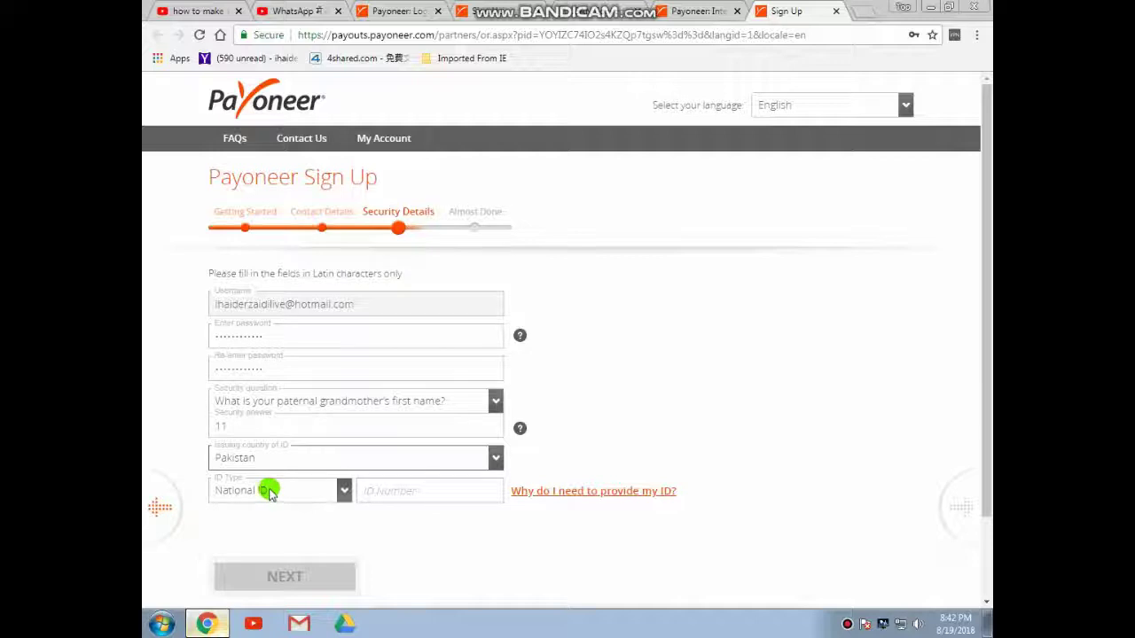
click(342, 492)
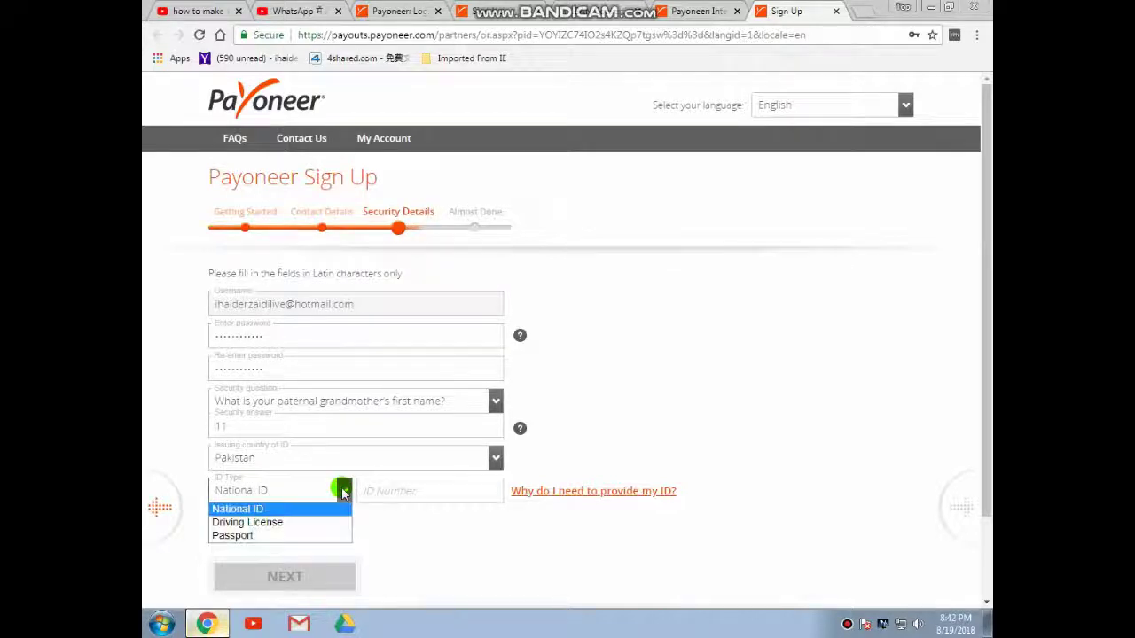
click(286, 509)
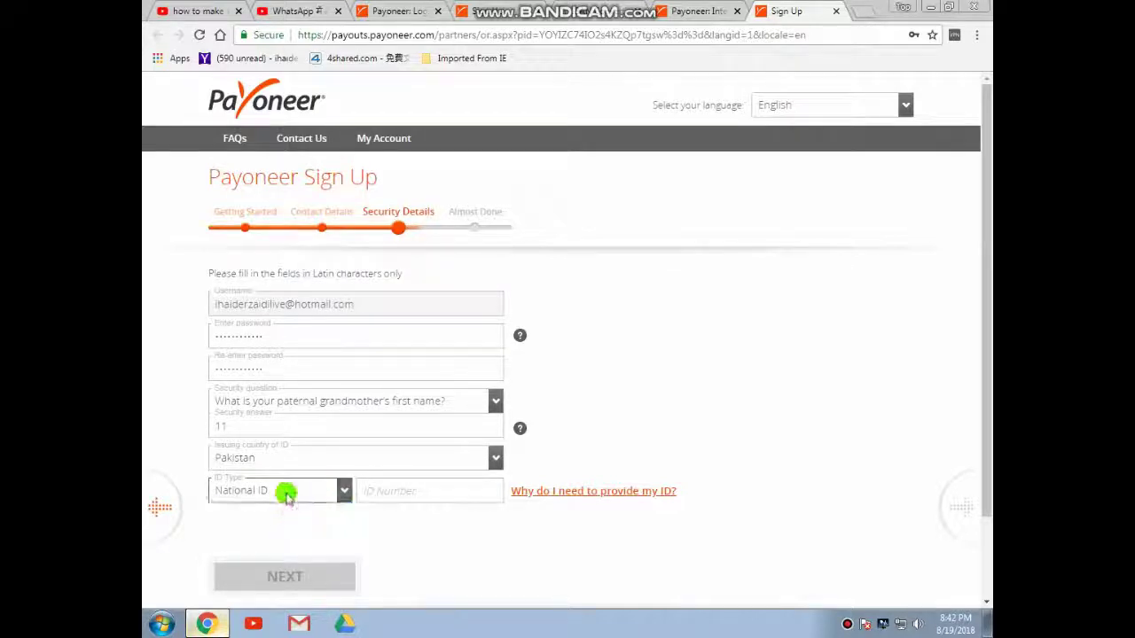
click(343, 492)
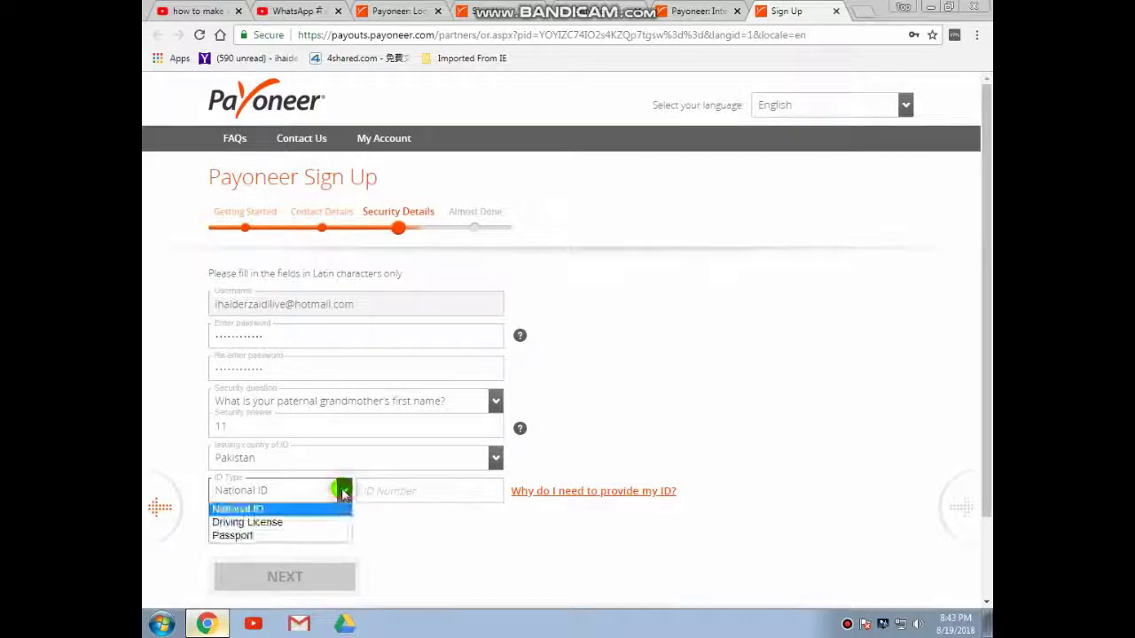
click(344, 492)
click(378, 488)
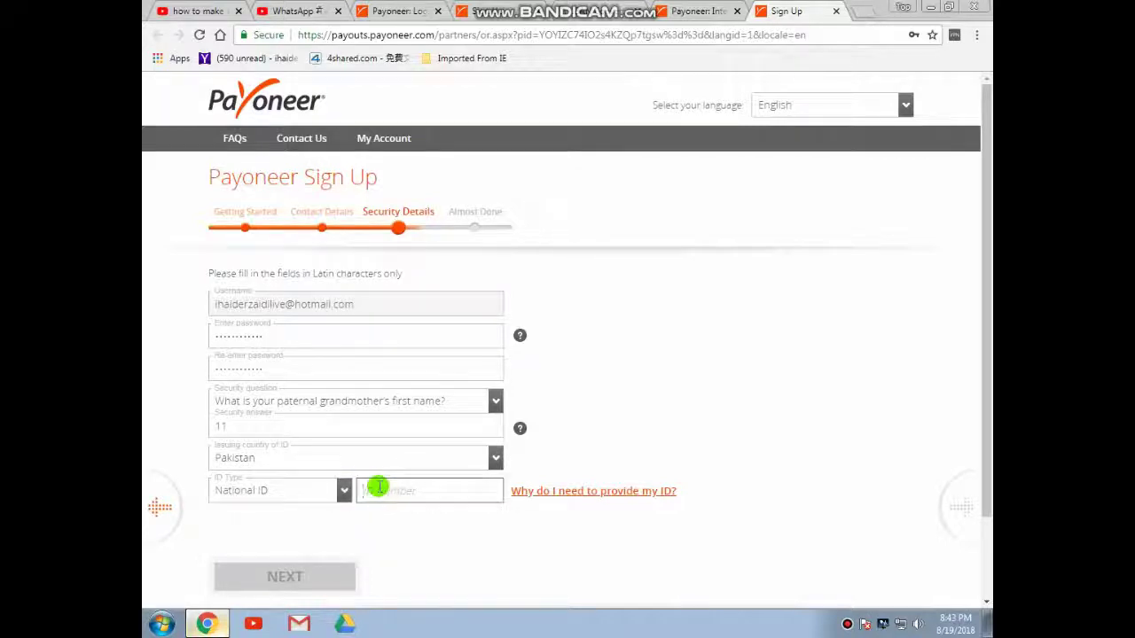
text(888888)
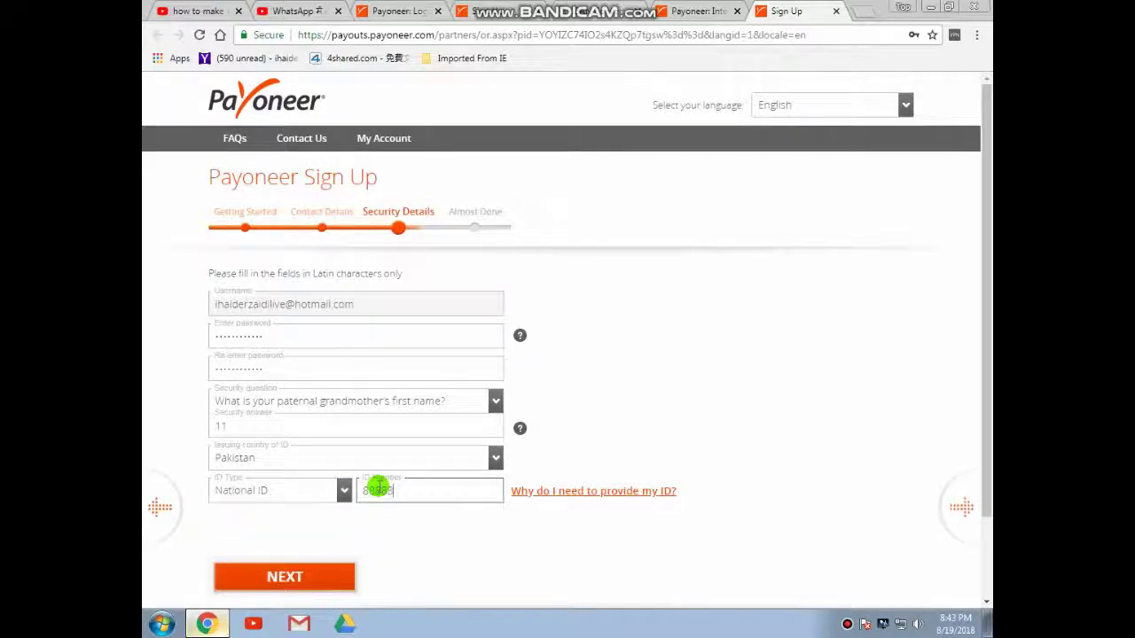
Submit, then replace both password fields with a new password and resubmit
click(309, 578)
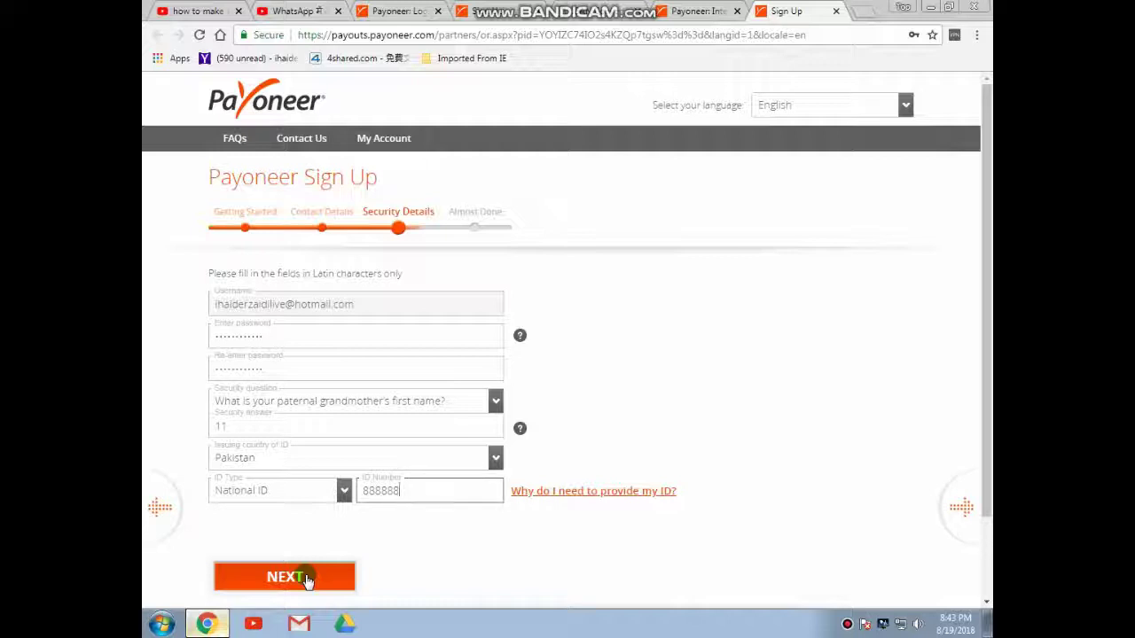
click(308, 578)
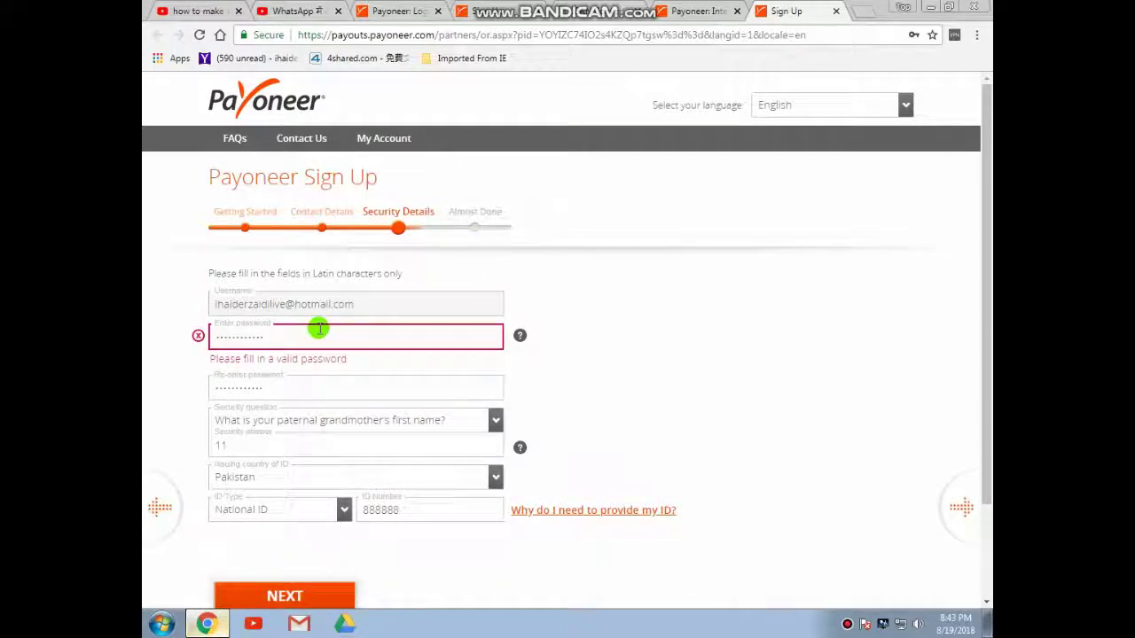
drag(309, 336, 180, 341)
text(******)
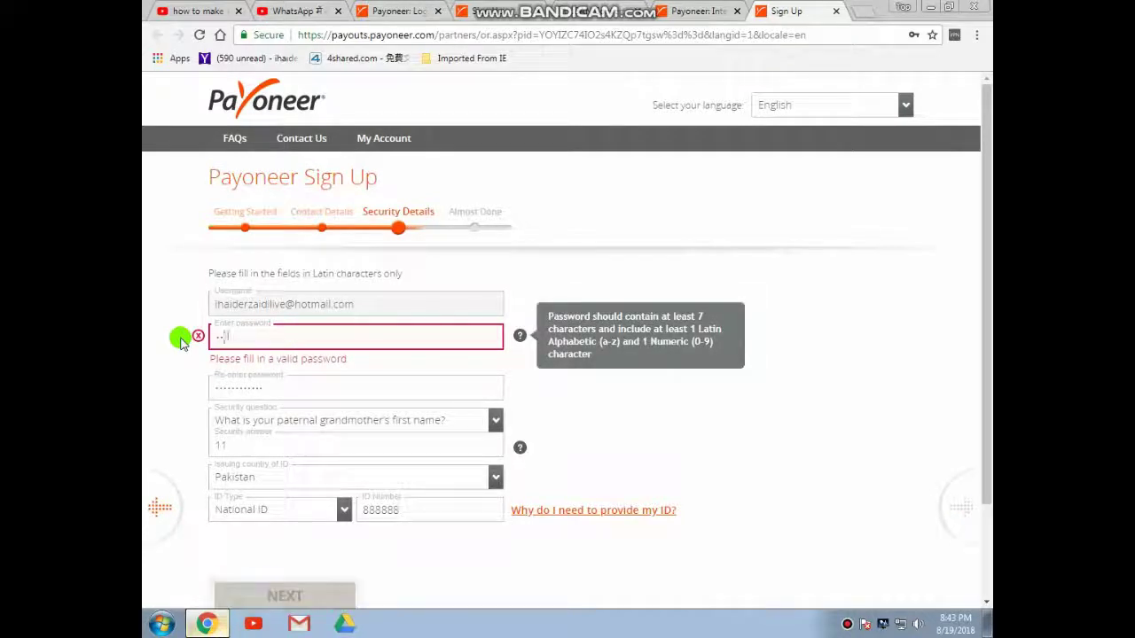
text(*****)
click(266, 390)
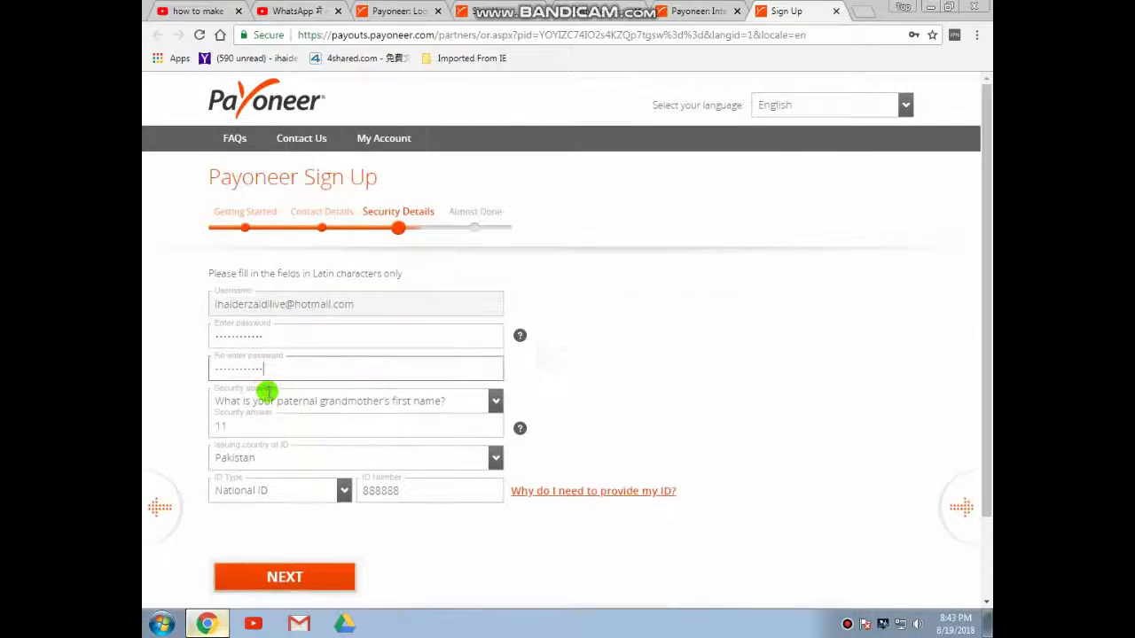
text(*)
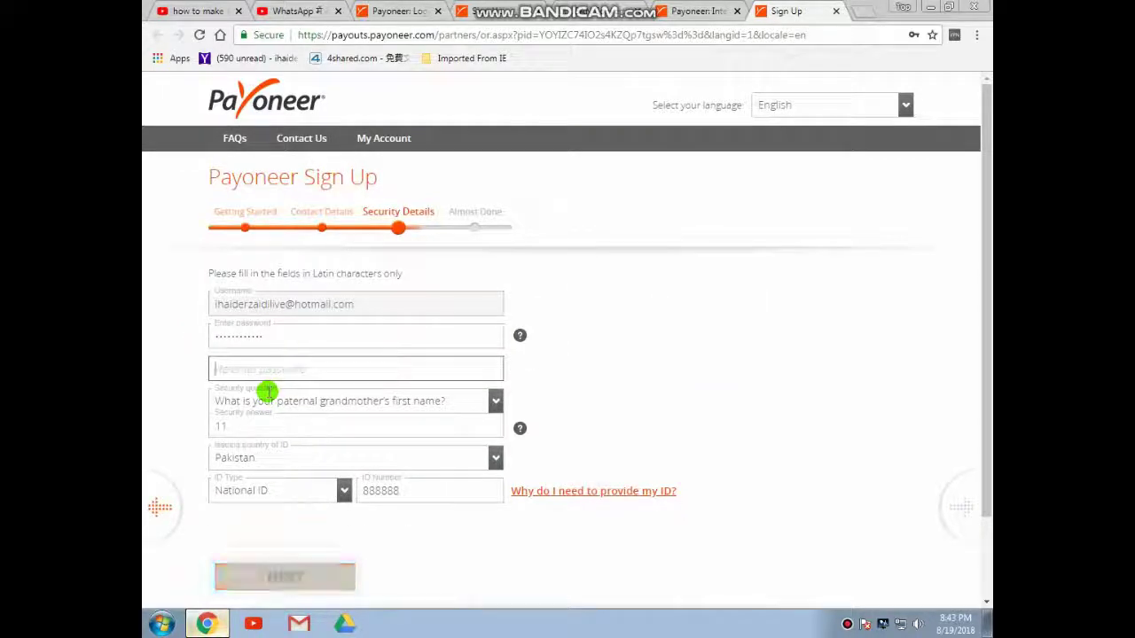
key(ctrl+a)
key(BackSpace)
text(*********)
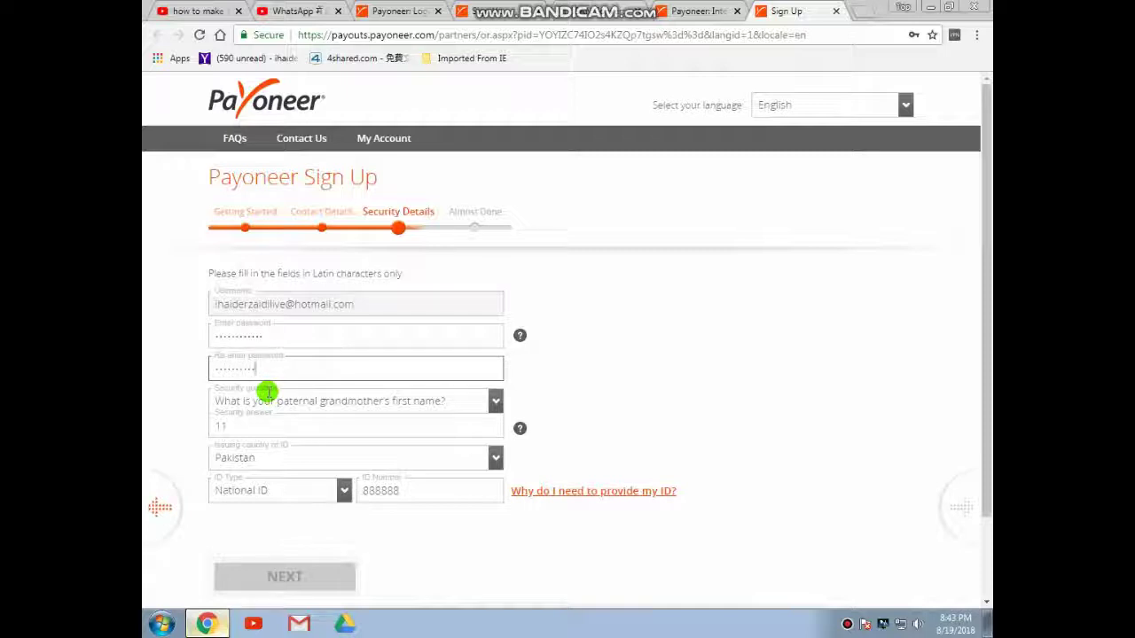
text(*)
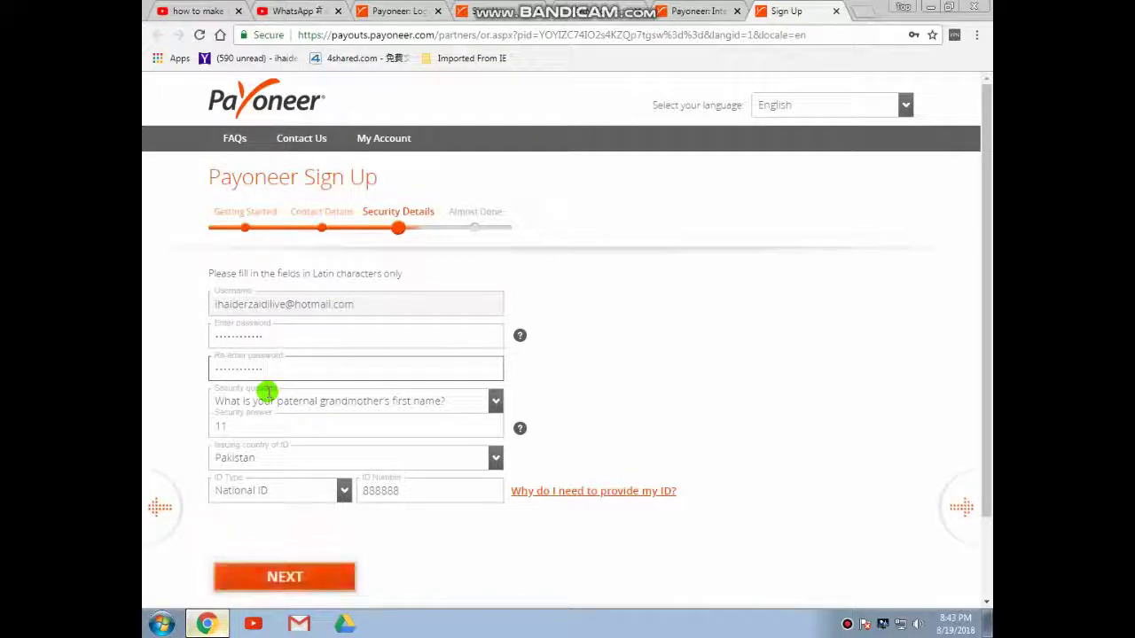
click(273, 578)
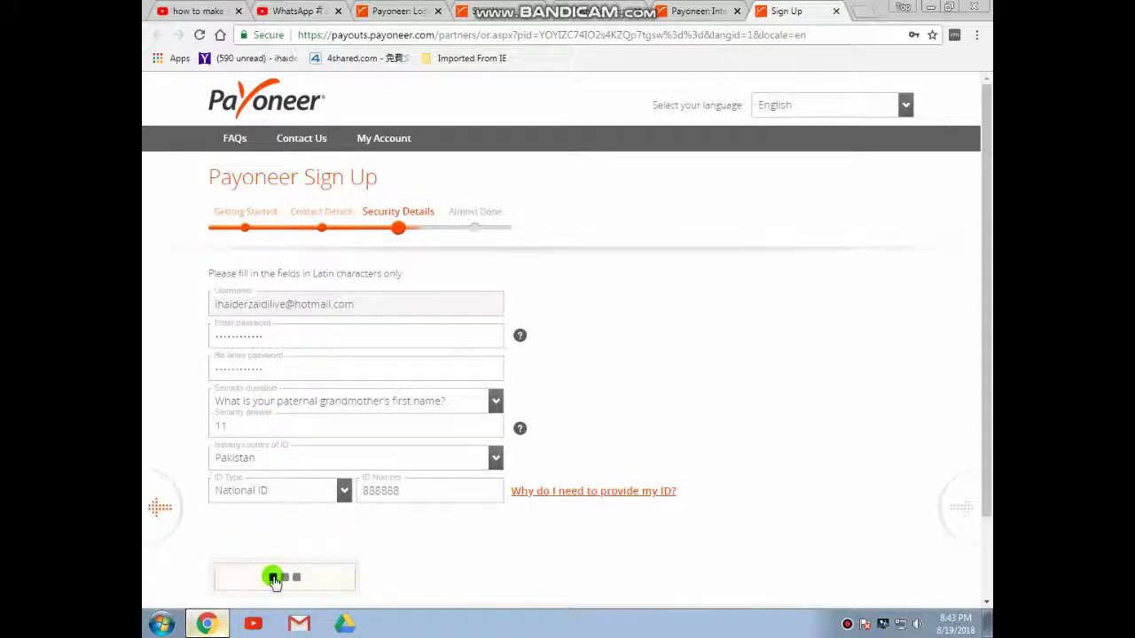
Clear the rejected password, enter a new one, and retype its confirmation
click(302, 335)
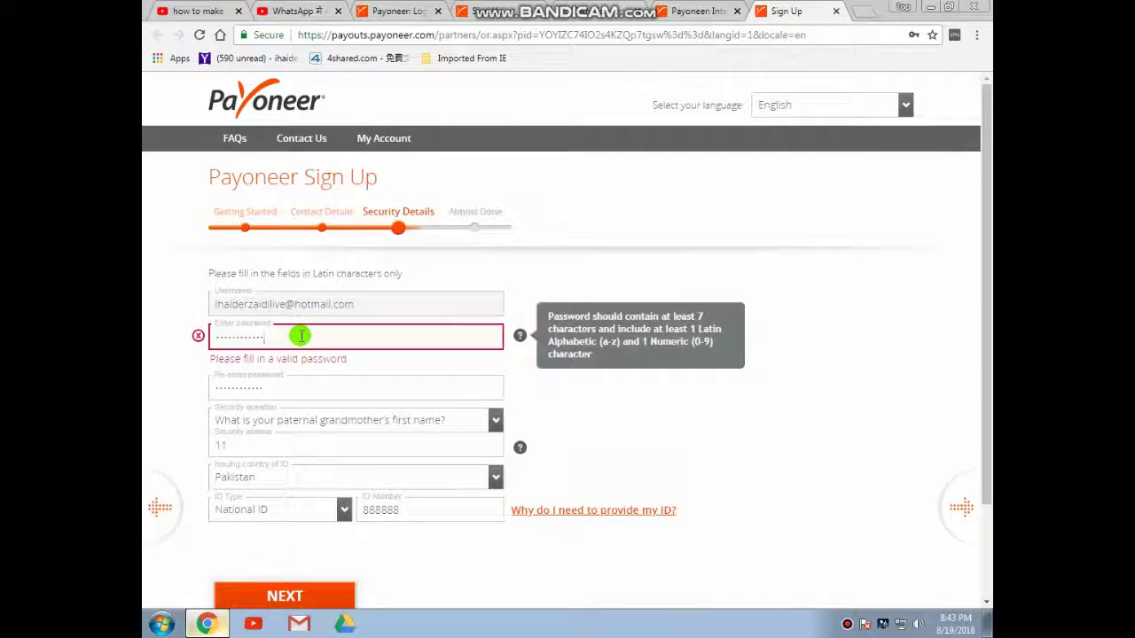
key(ctrl+a)
key(BackSpace)
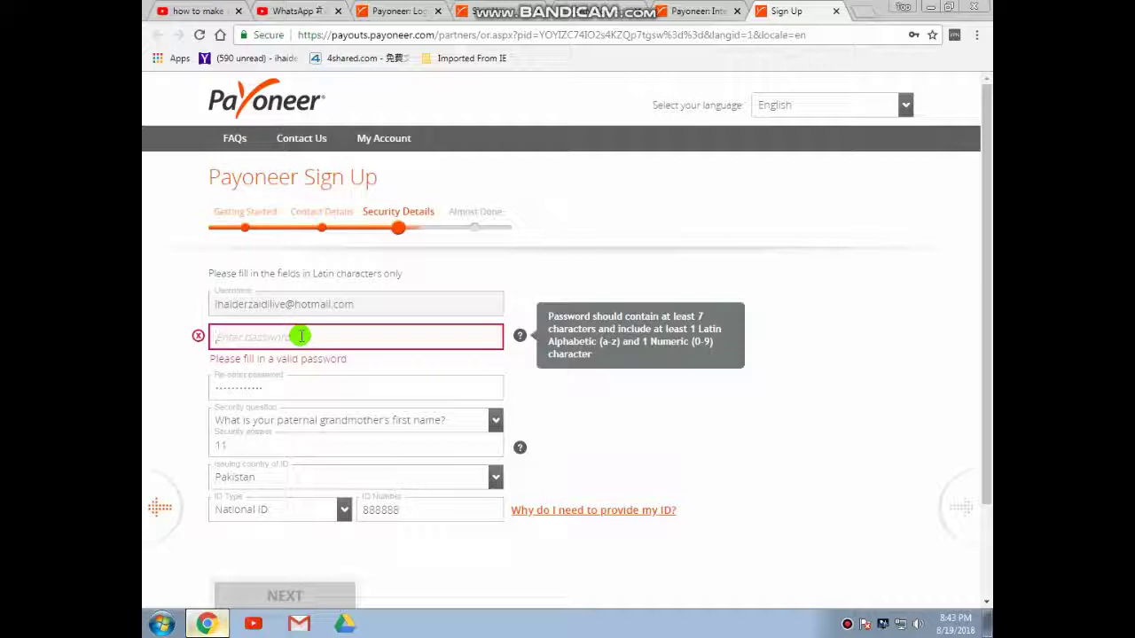
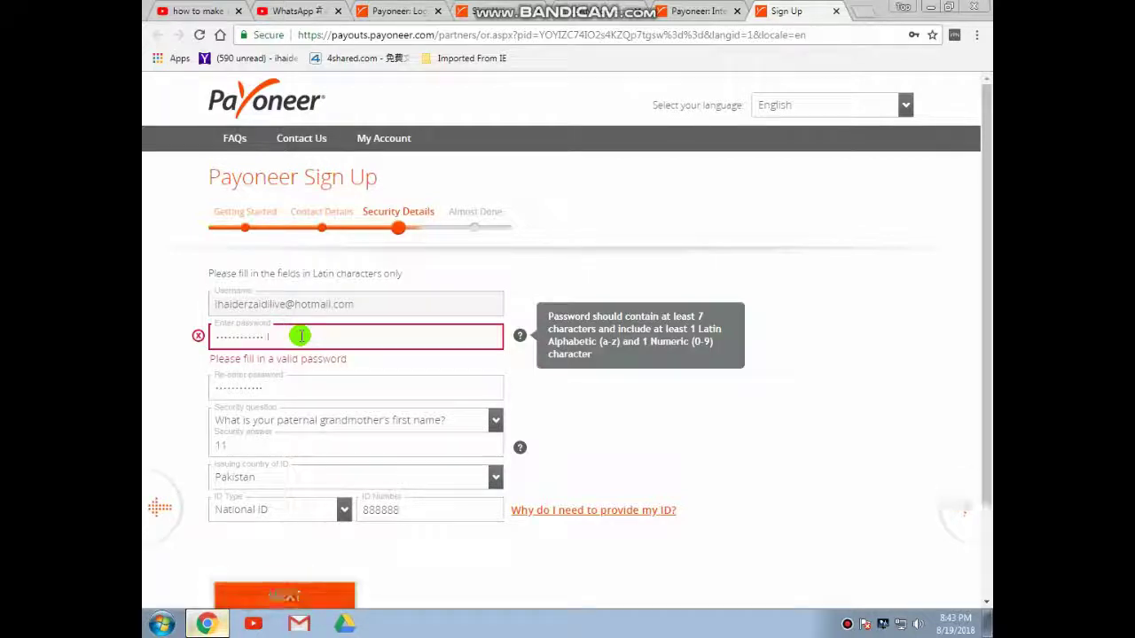
click(279, 386)
key(BackSpace)
key(BackSpace)
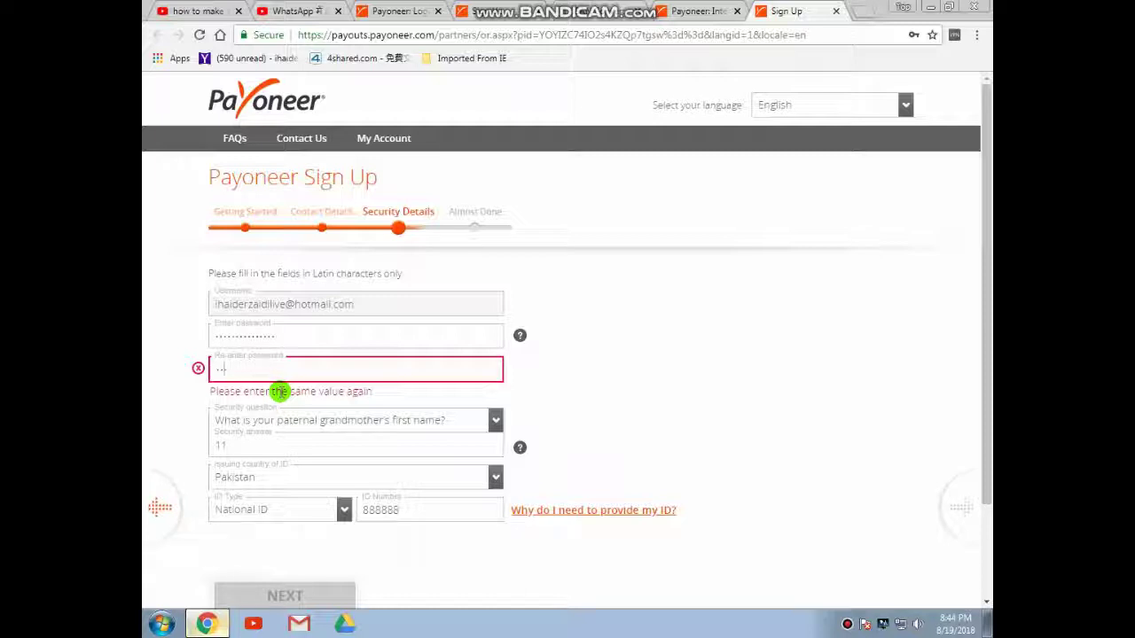
key(BackSpace)
key(BackSpace)
text(•••••••••••••)
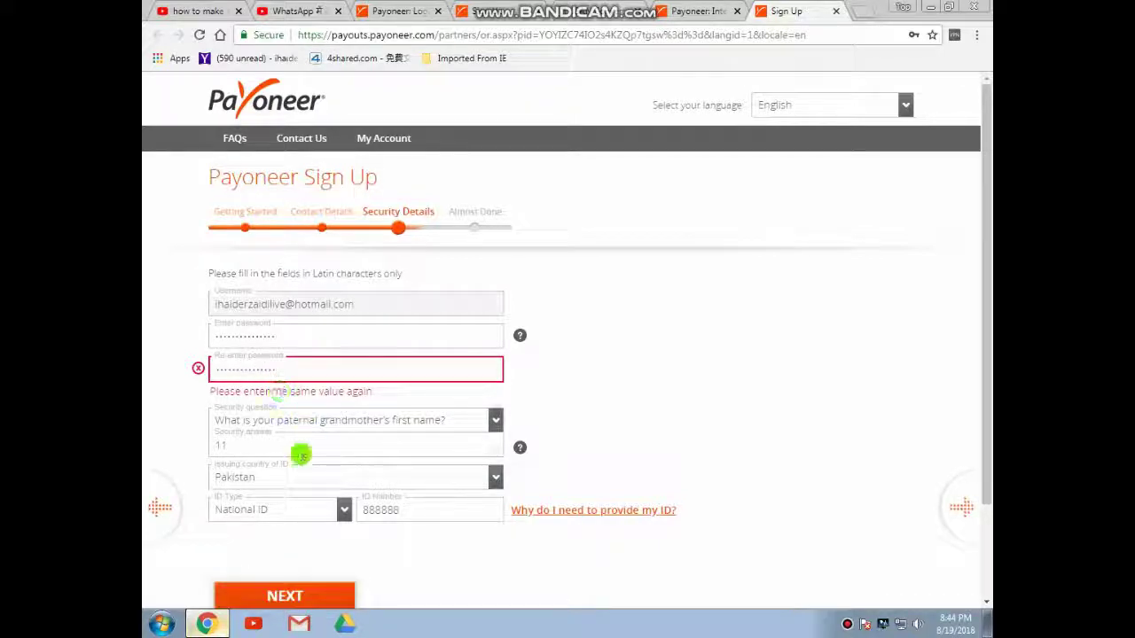
Submit the corrected security details and keep Pakistan as the bank country
click(271, 588)
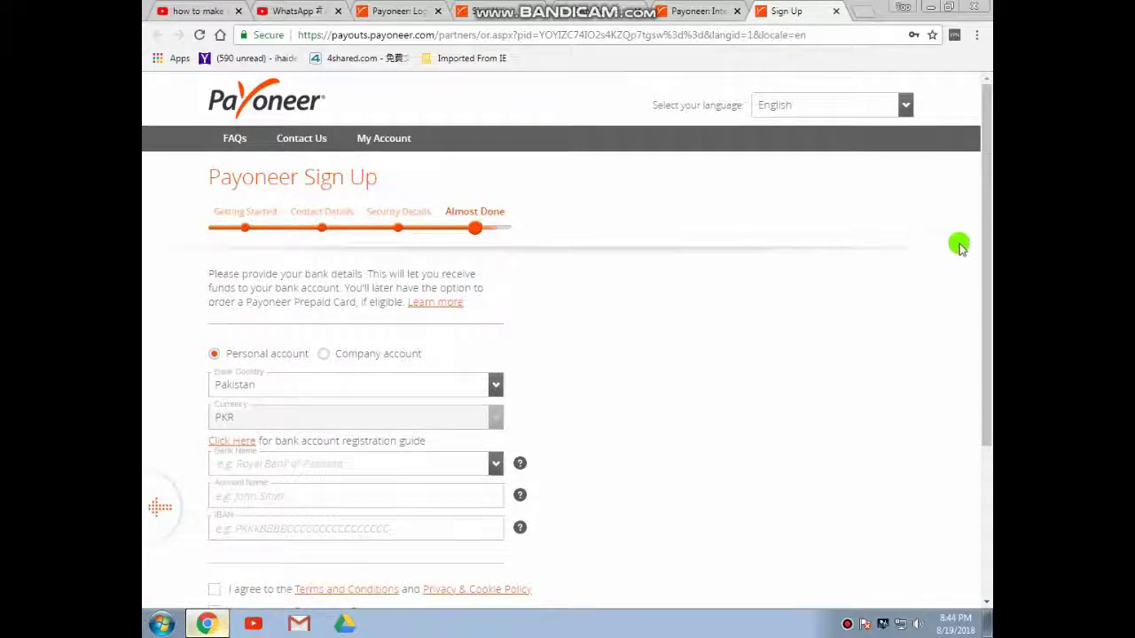
drag(987, 208, 983, 304)
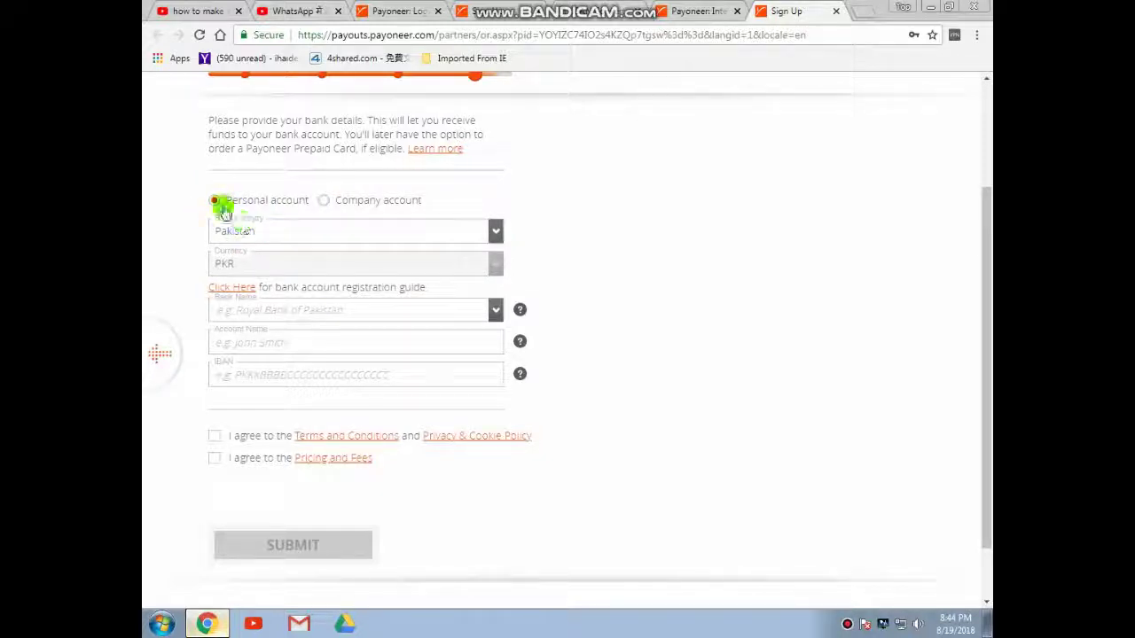
click(295, 230)
click(294, 230)
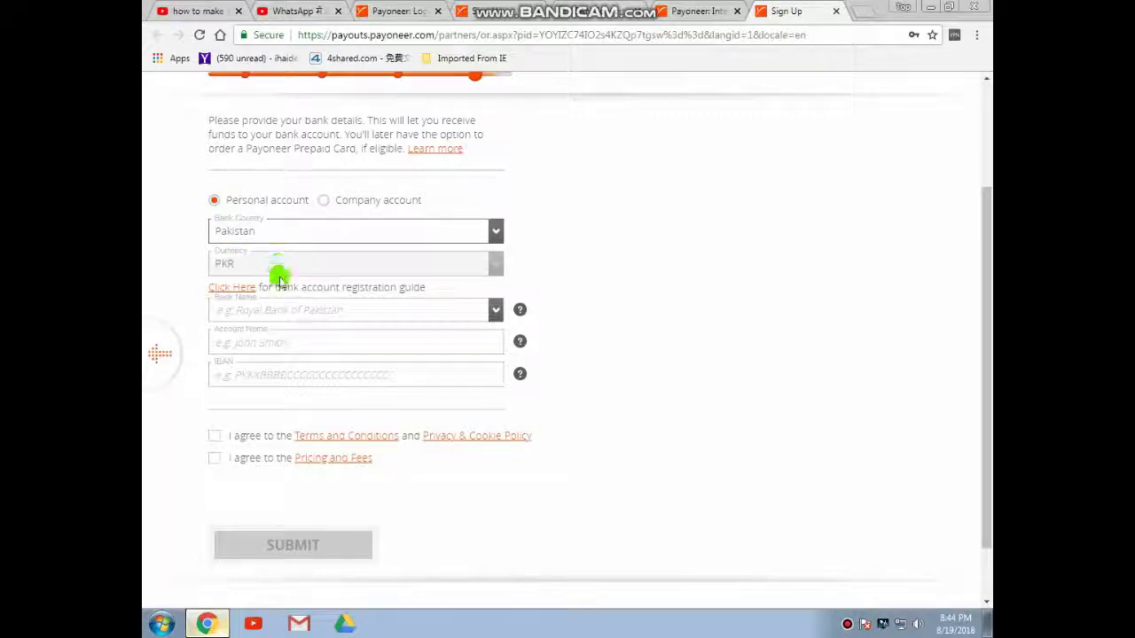
Choose Habib Bank Limited as the bank name
click(285, 312)
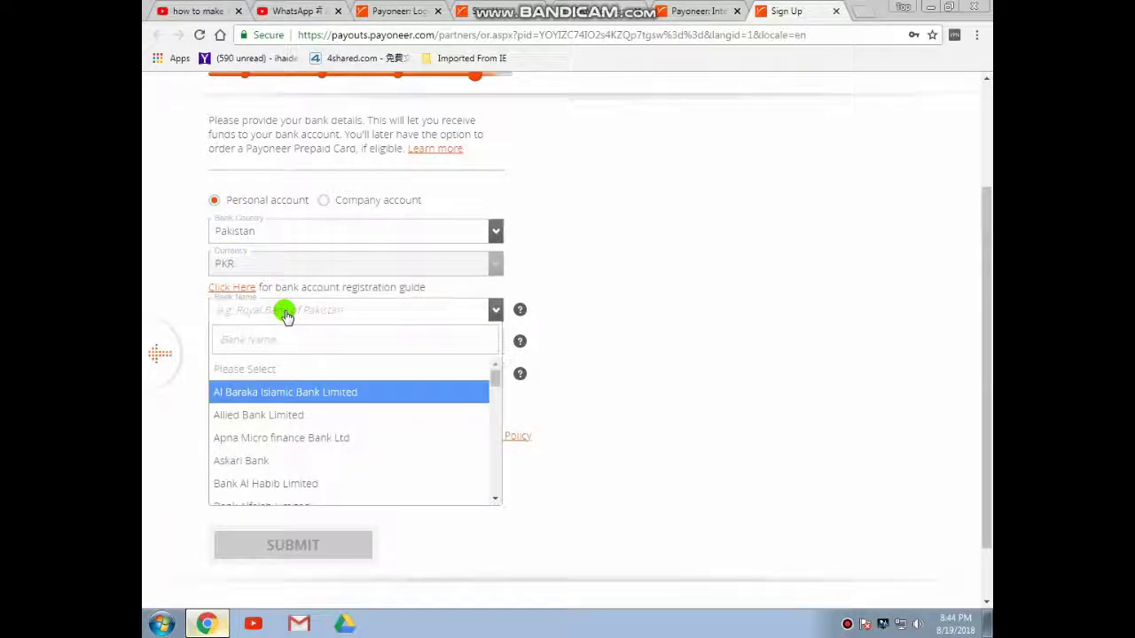
click(496, 380)
drag(497, 379, 493, 437)
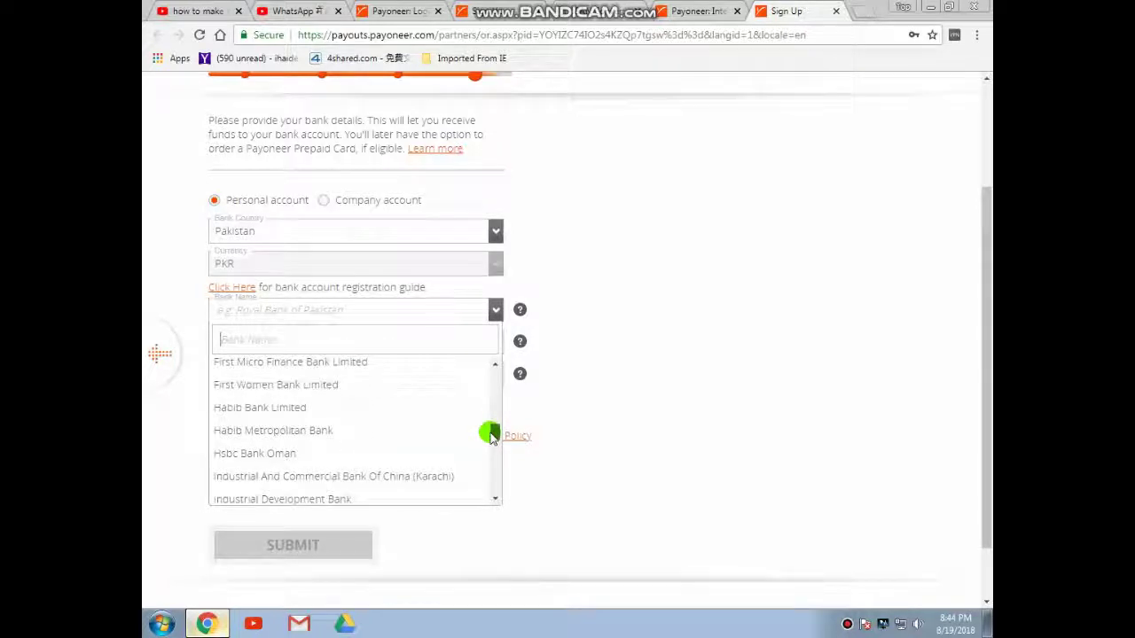
click(324, 407)
click(492, 308)
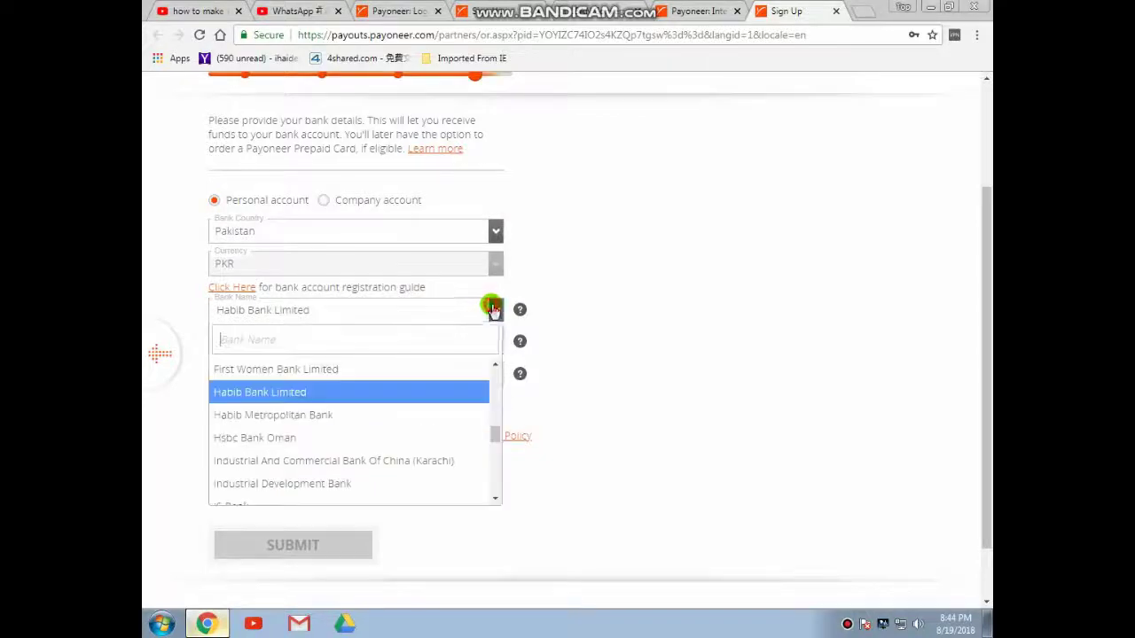
drag(492, 435, 372, 343)
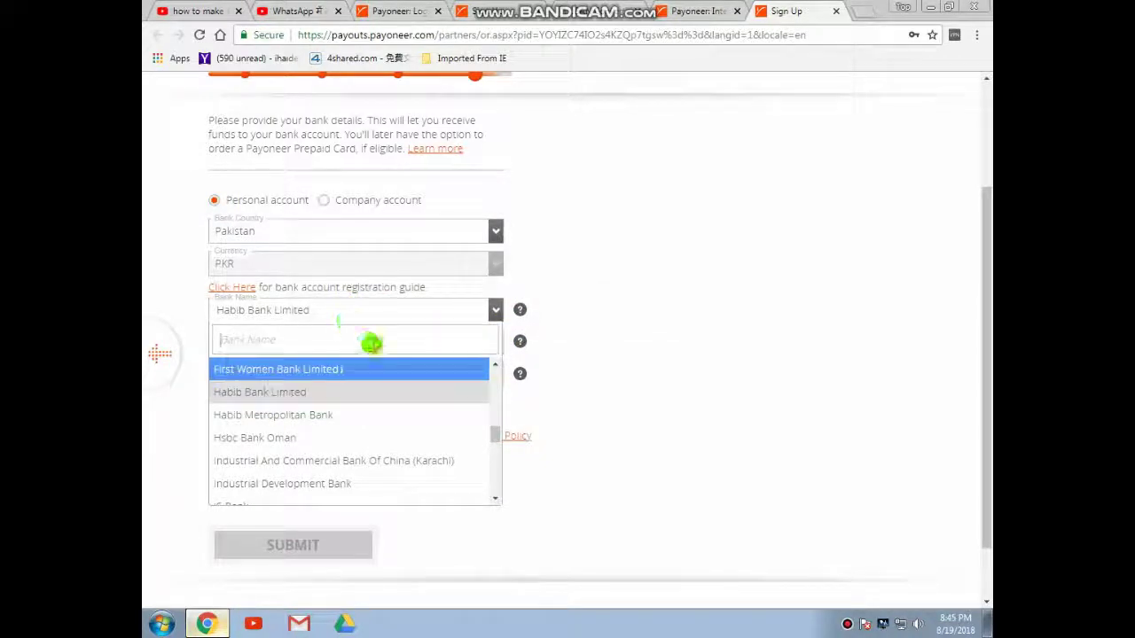
click(494, 312)
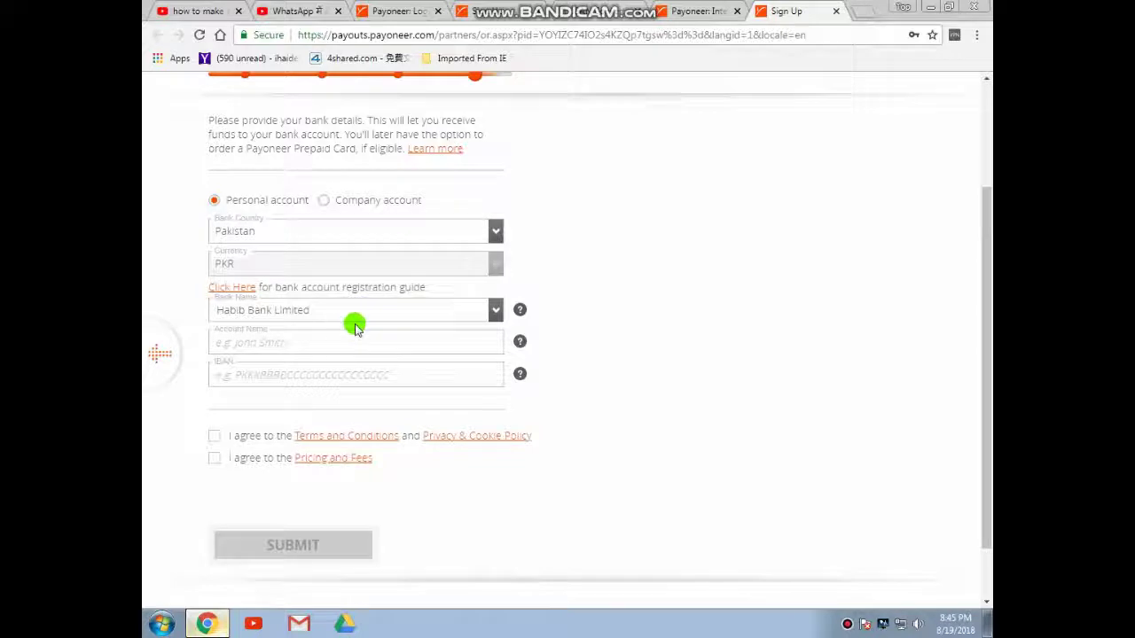
Autofill the account holder's name into Account Name, trim the surname, and focus the IBAN field
click(318, 338)
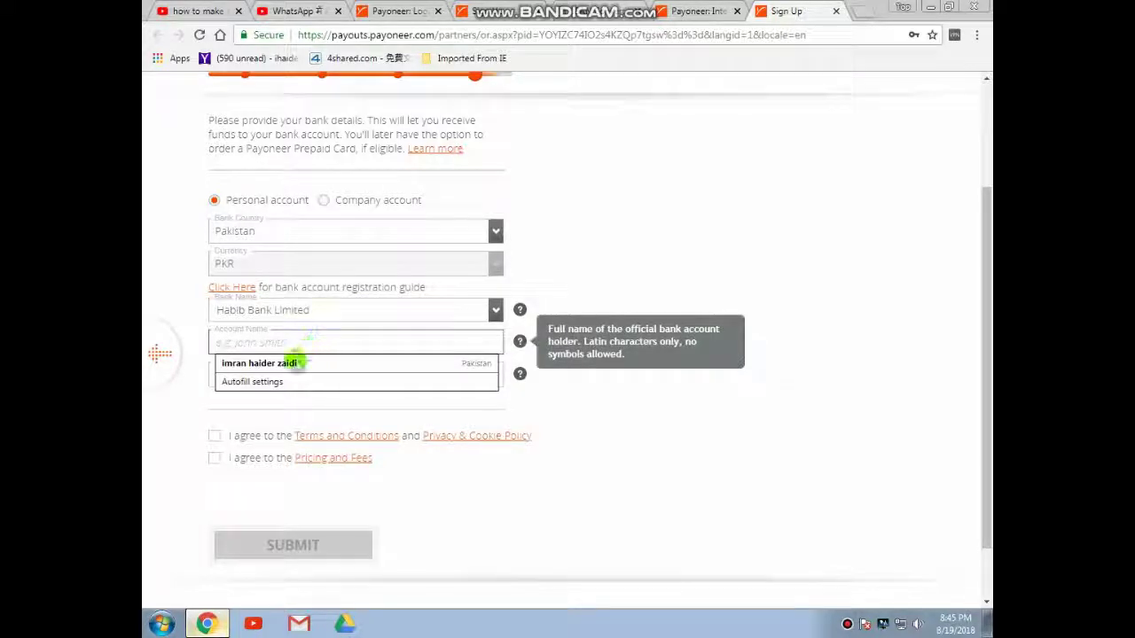
click(288, 363)
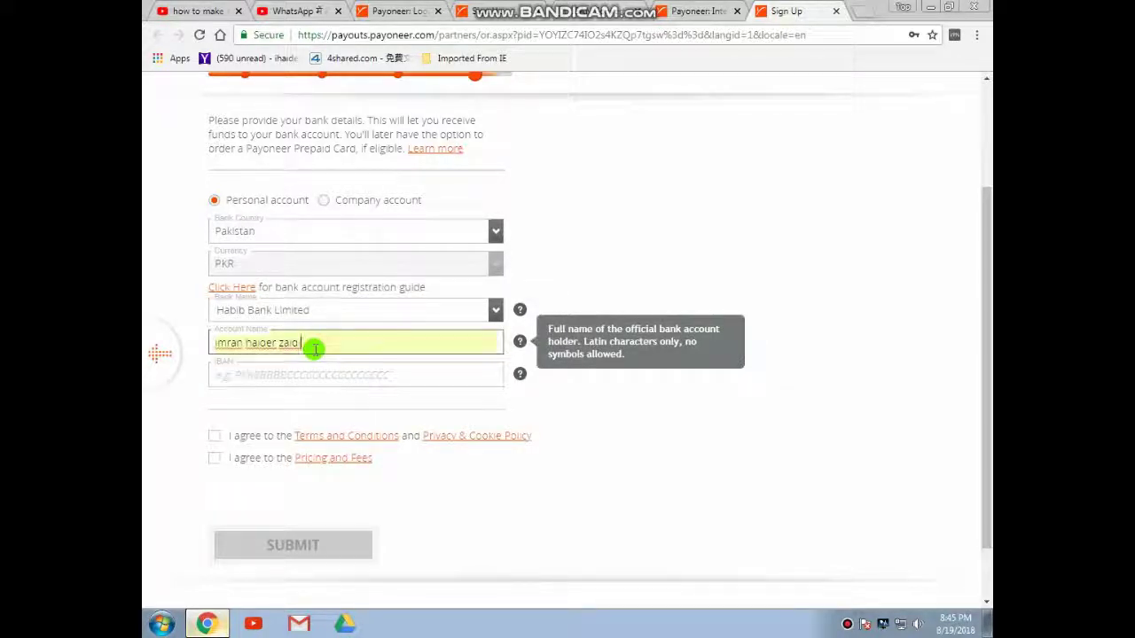
key(BackSpace)
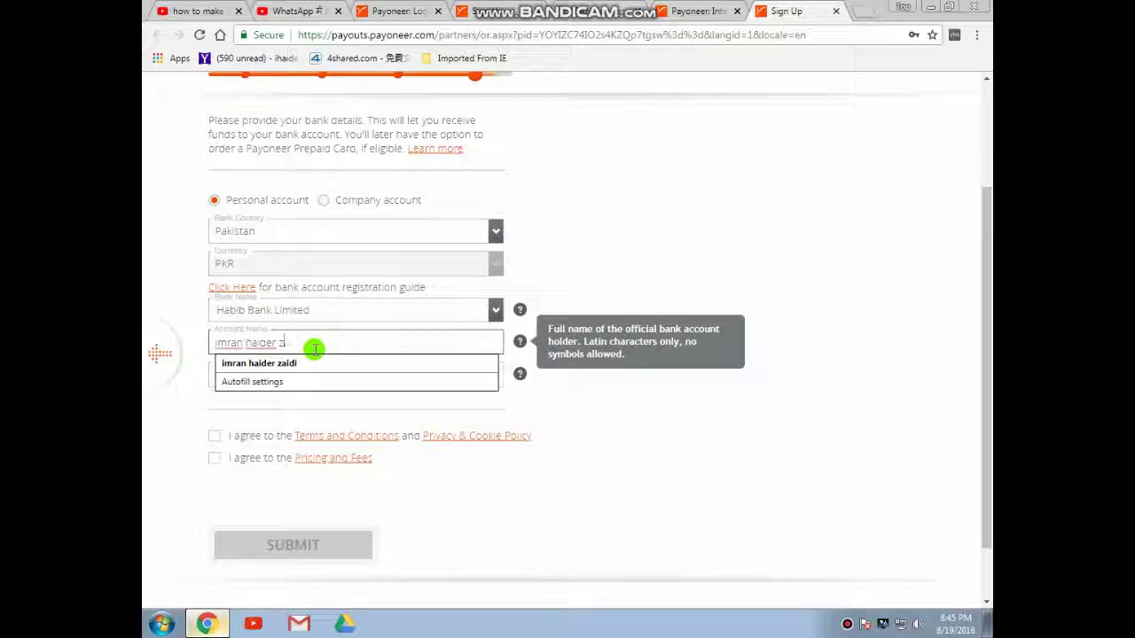
click(198, 355)
click(240, 373)
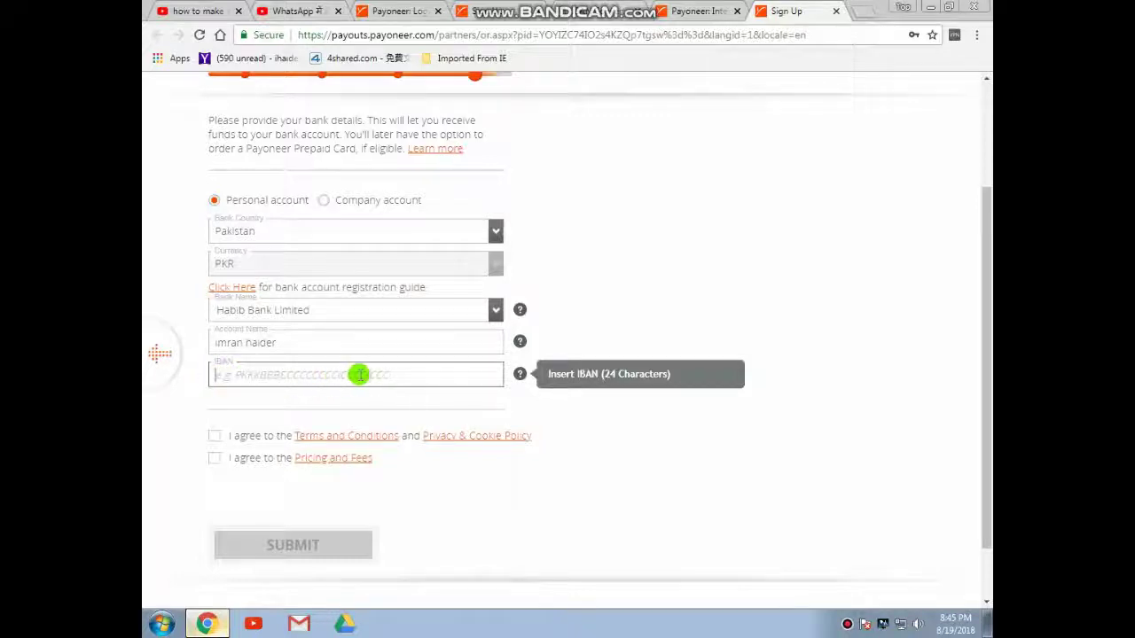
click(417, 372)
click(231, 371)
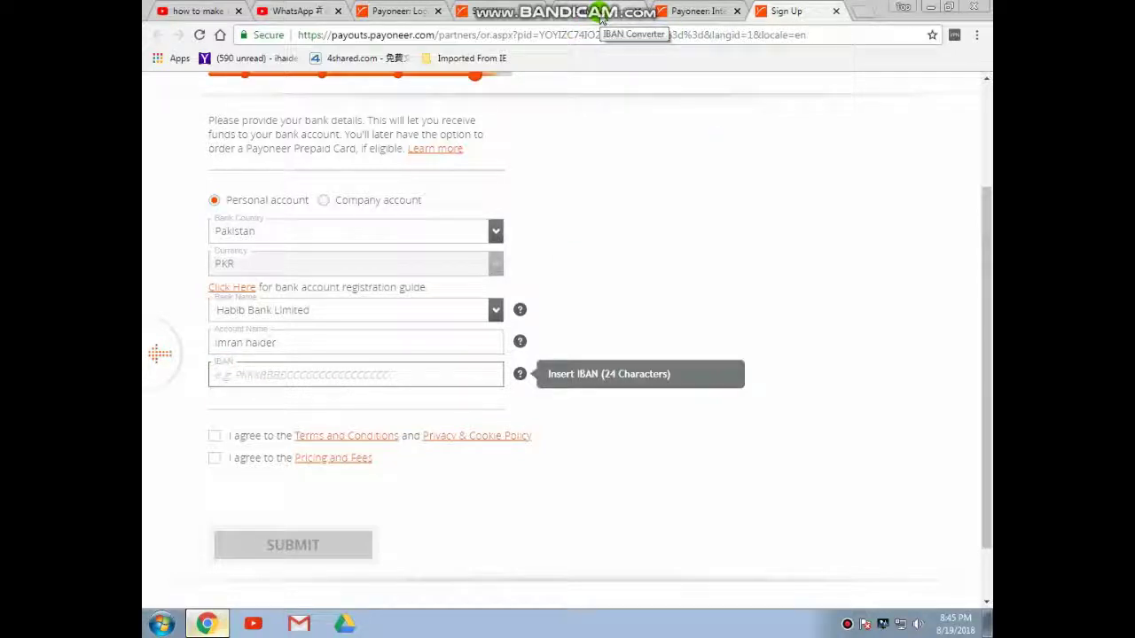
Generate a PK58 HABB IBAN from the Habib Bank account number and copy it
click(601, 16)
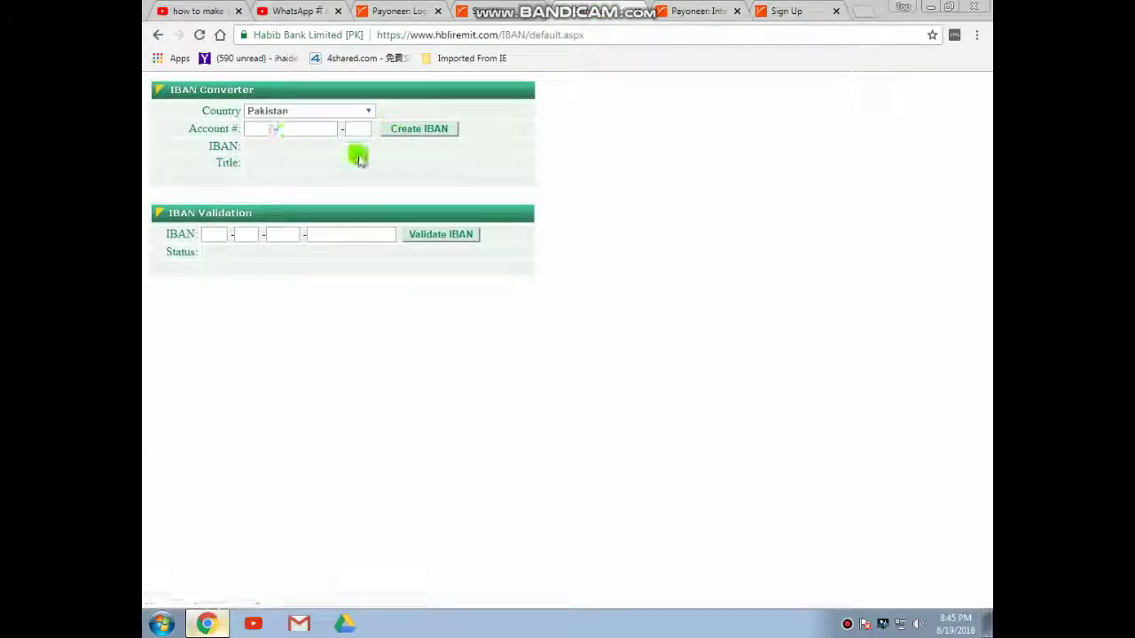
click(256, 129)
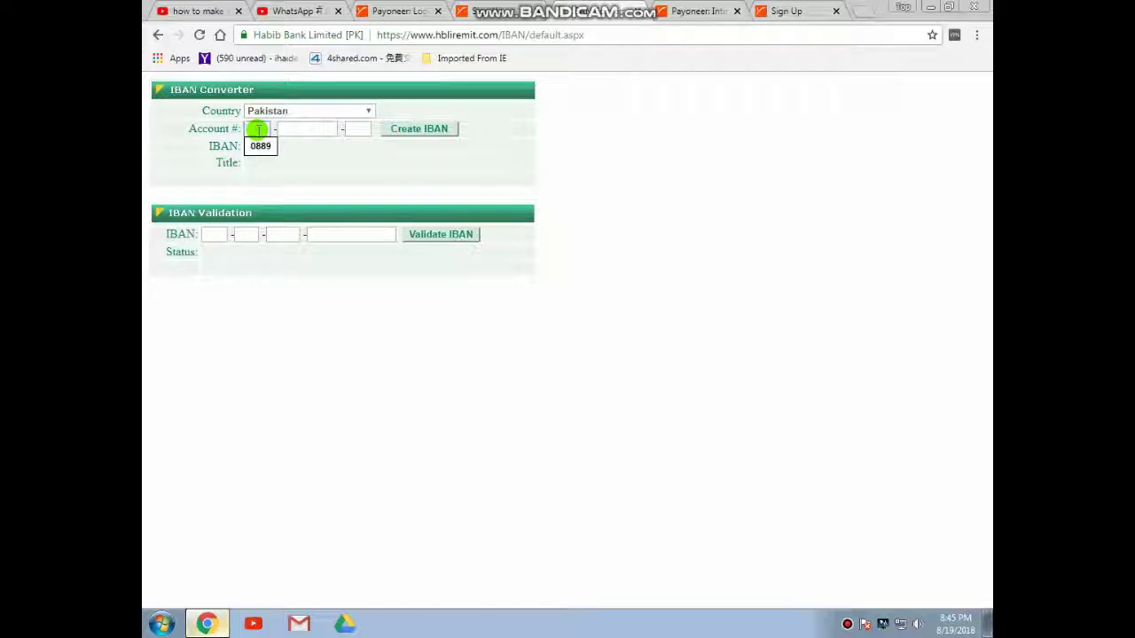
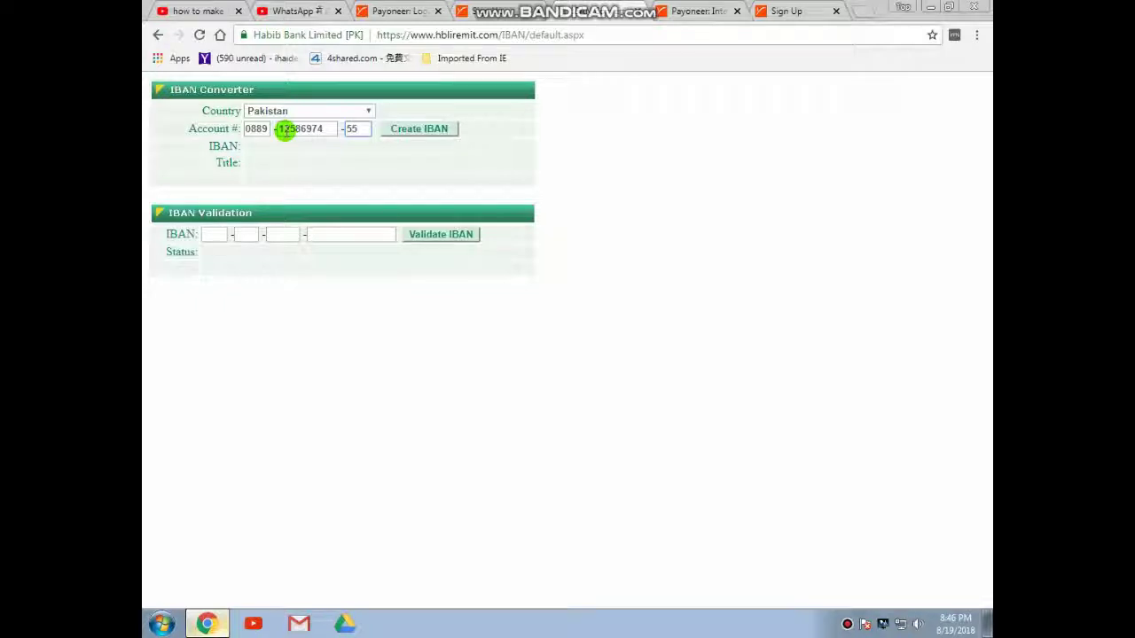
click(437, 130)
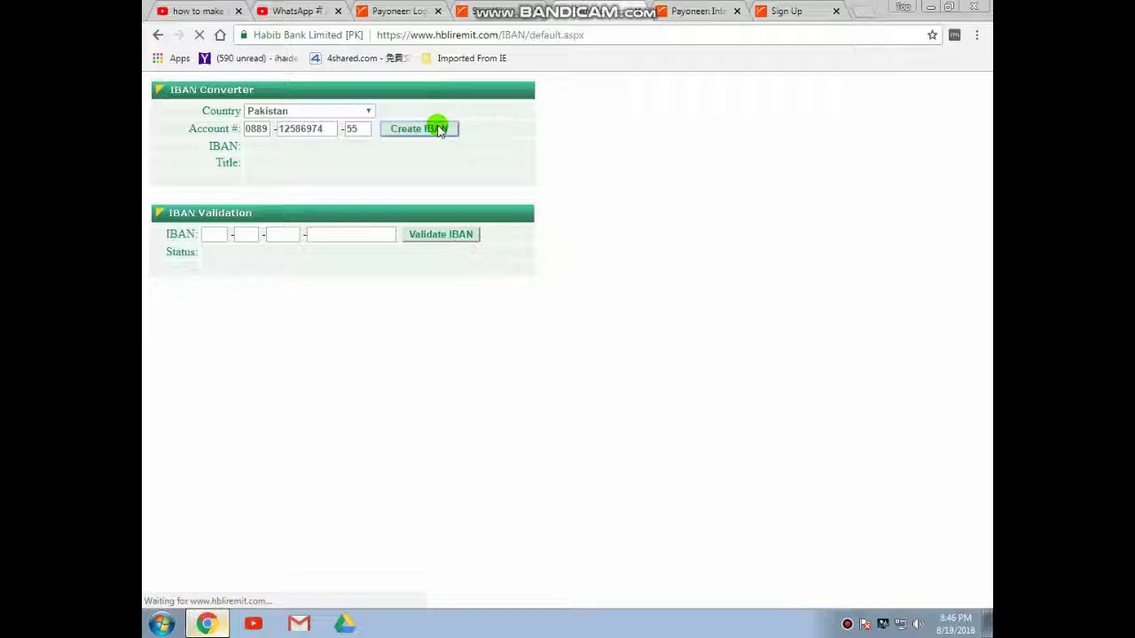
drag(403, 144, 241, 144)
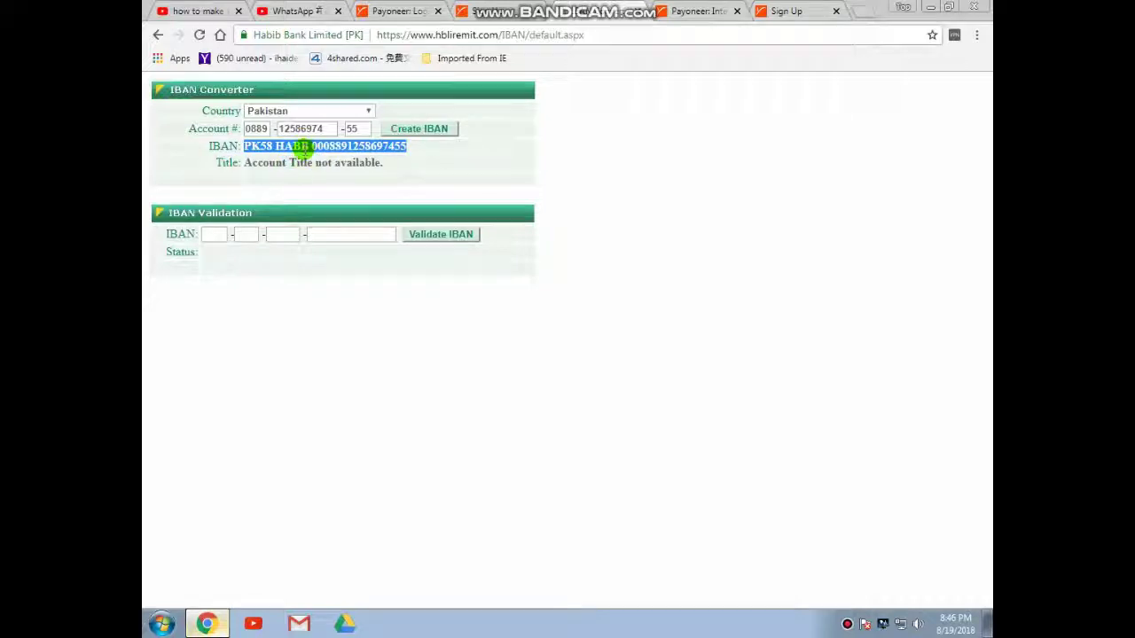
right_click(304, 146)
click(334, 158)
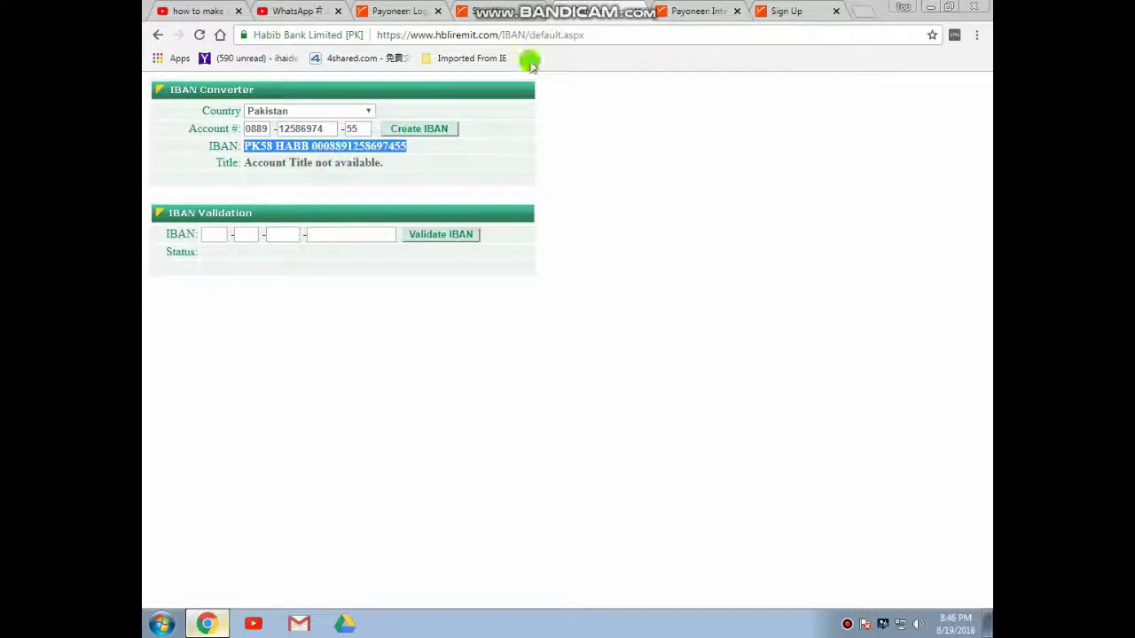
Paste the generated PK58 HABB IBAN into Payoneer's IBAN field
click(783, 10)
right_click(249, 377)
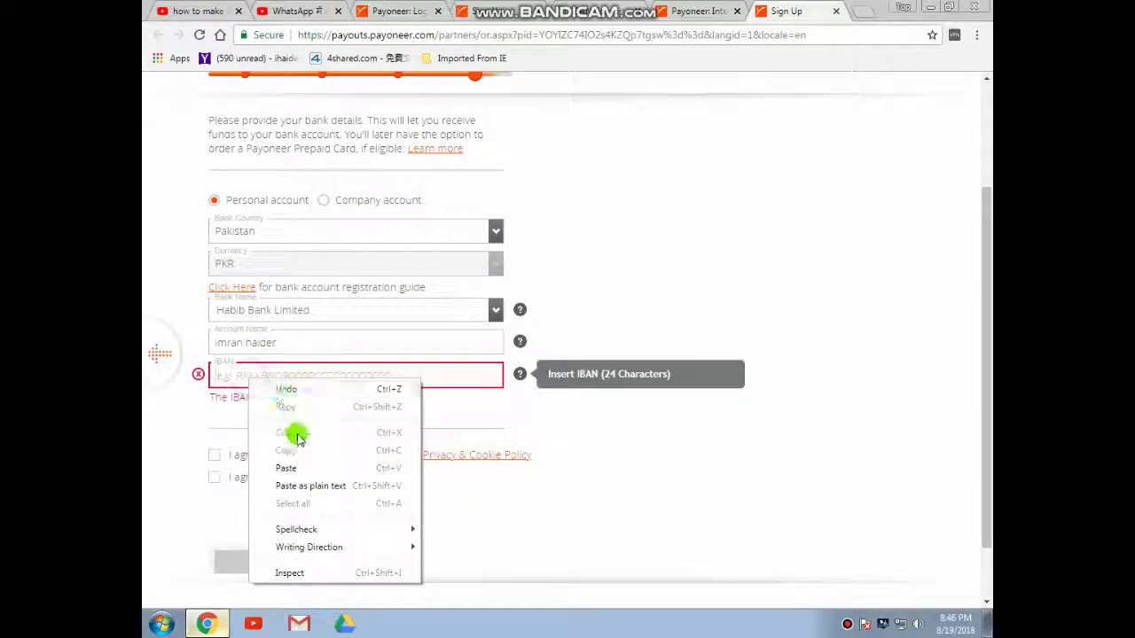
click(295, 468)
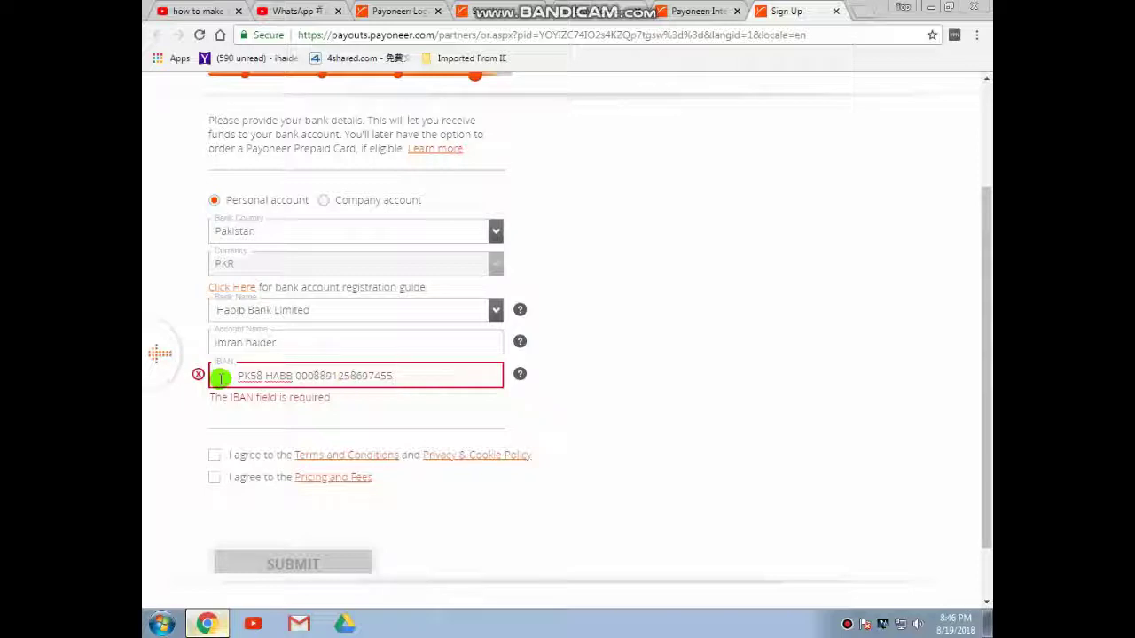
click(612, 12)
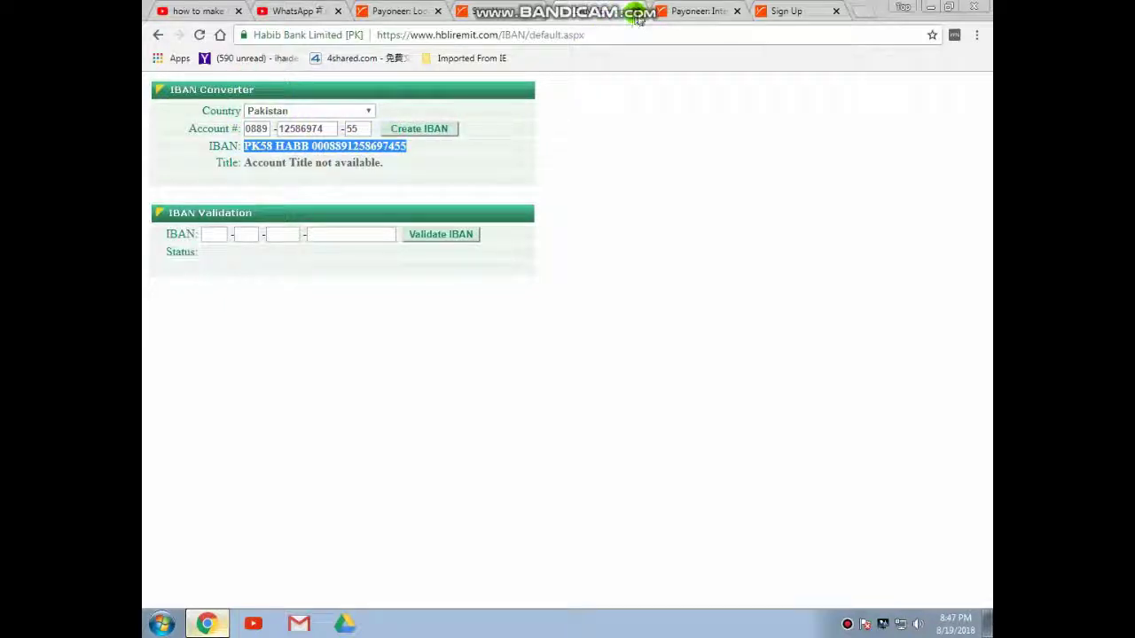
Return to the Sign Up tab with the filled Payoneer bank-details form
click(787, 12)
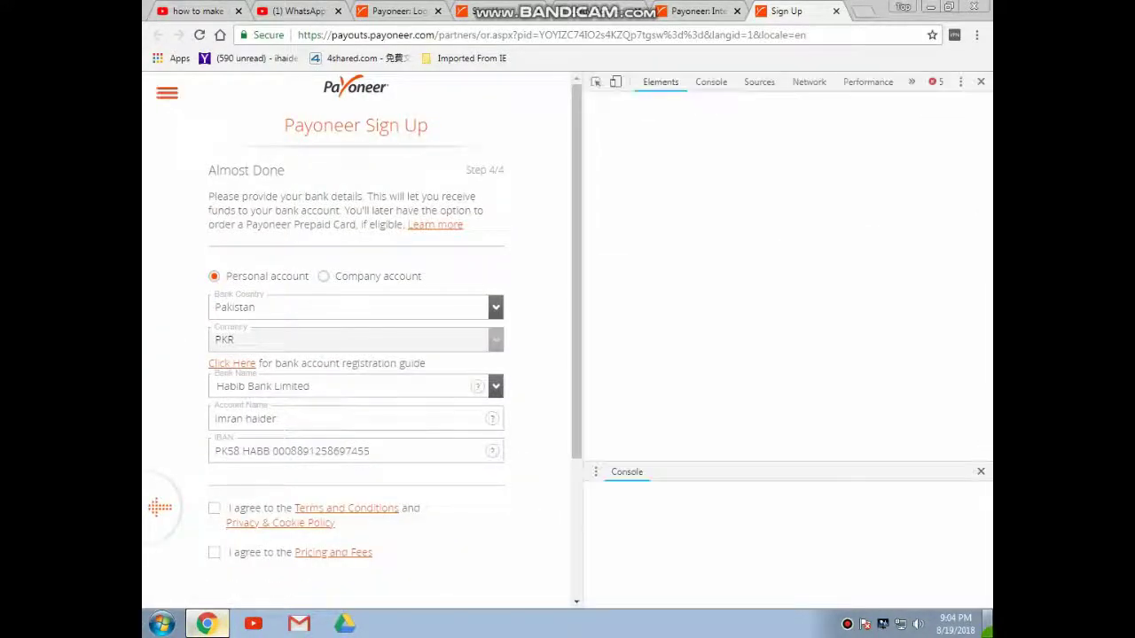
Close the developer tools panel on the Payoneer sign-up page
click(980, 82)
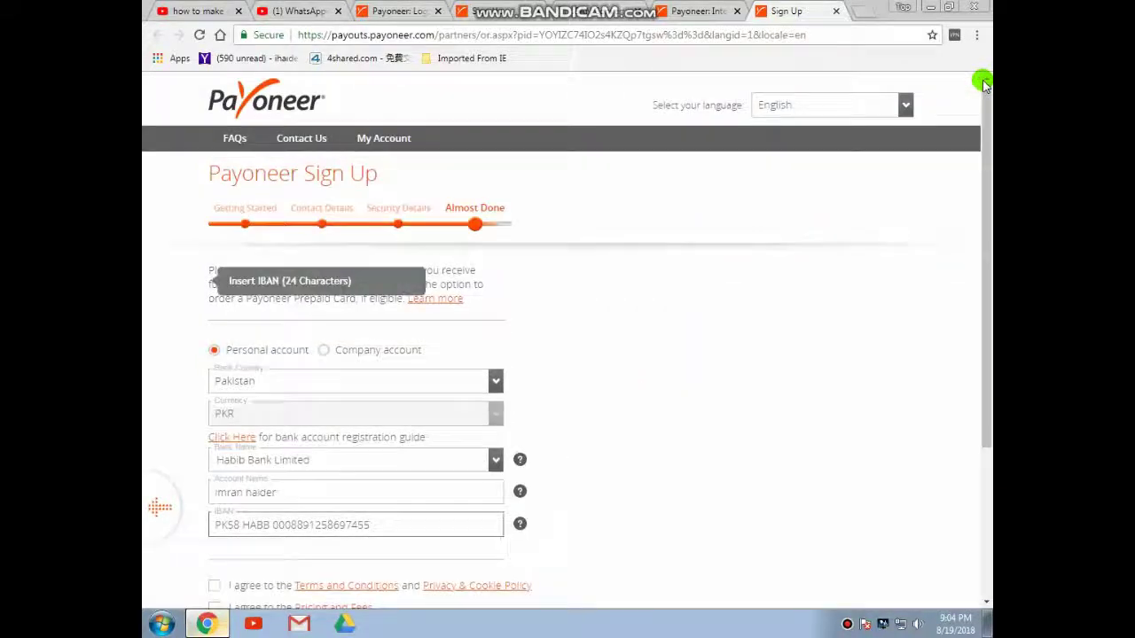
click(988, 190)
drag(987, 190, 980, 246)
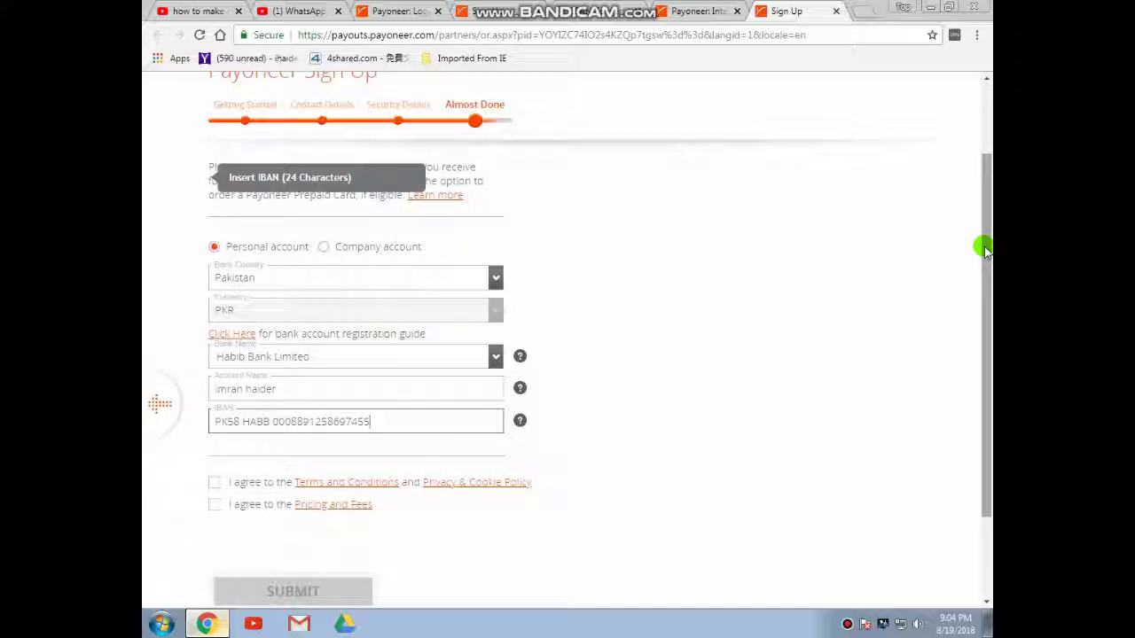
Close the extra Payoneer home page tab, leaving sign-up at Getting Started
click(716, 12)
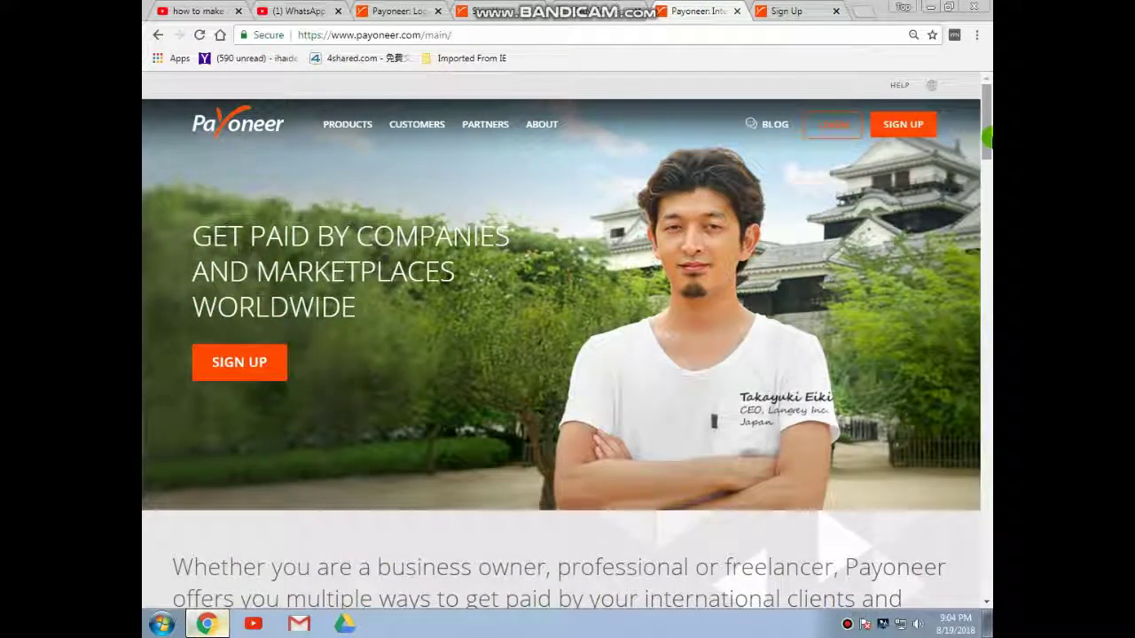
drag(986, 135, 986, 69)
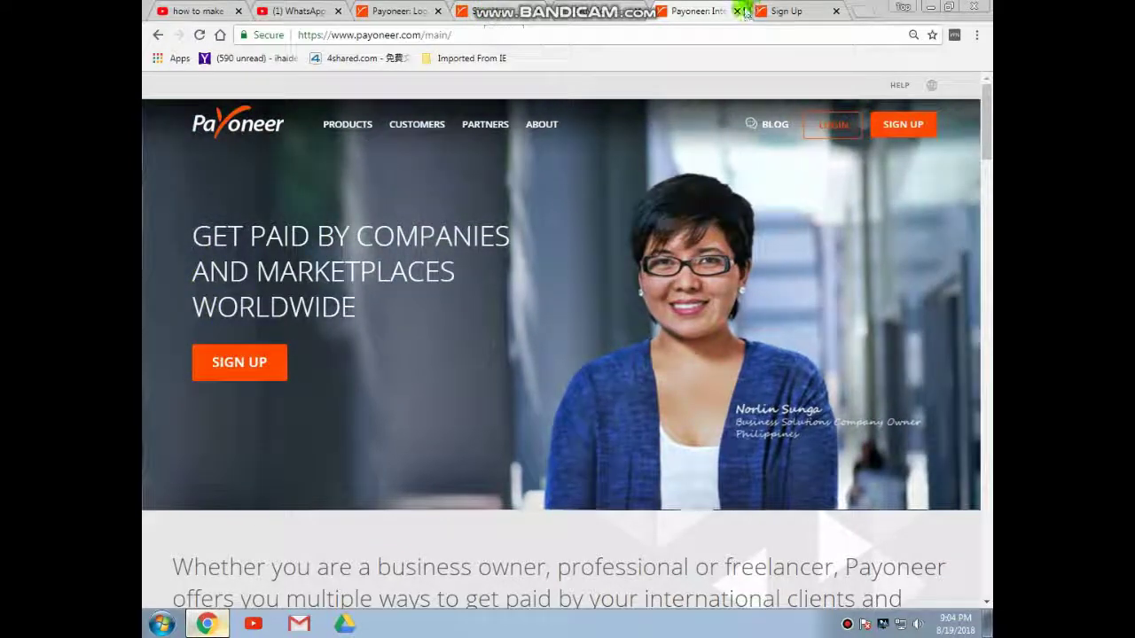
click(738, 10)
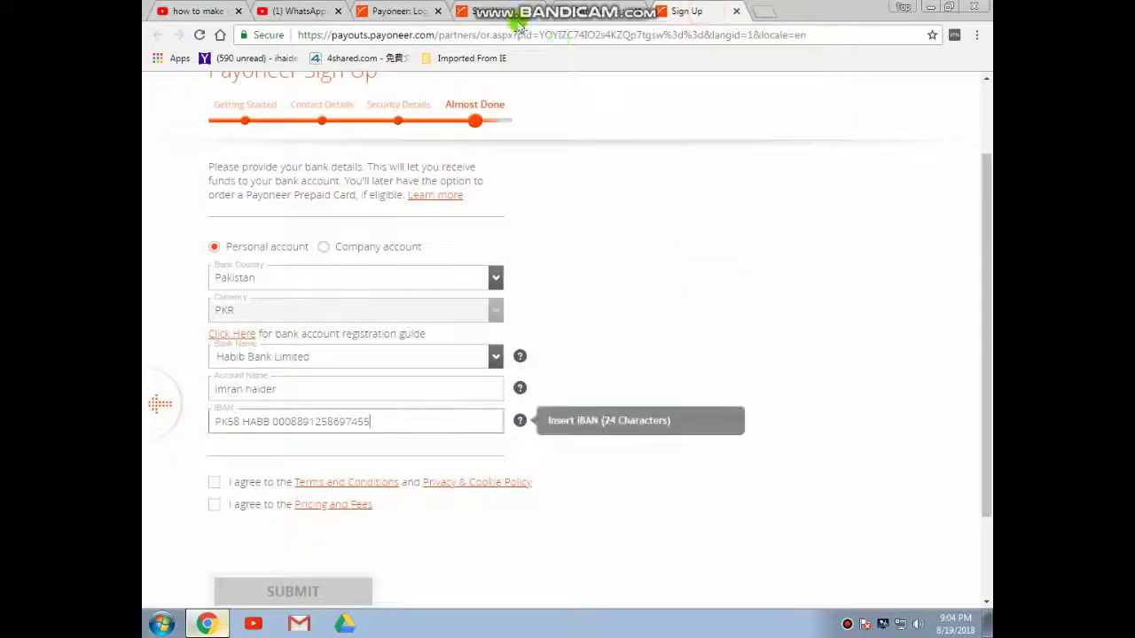
drag(986, 175, 987, 114)
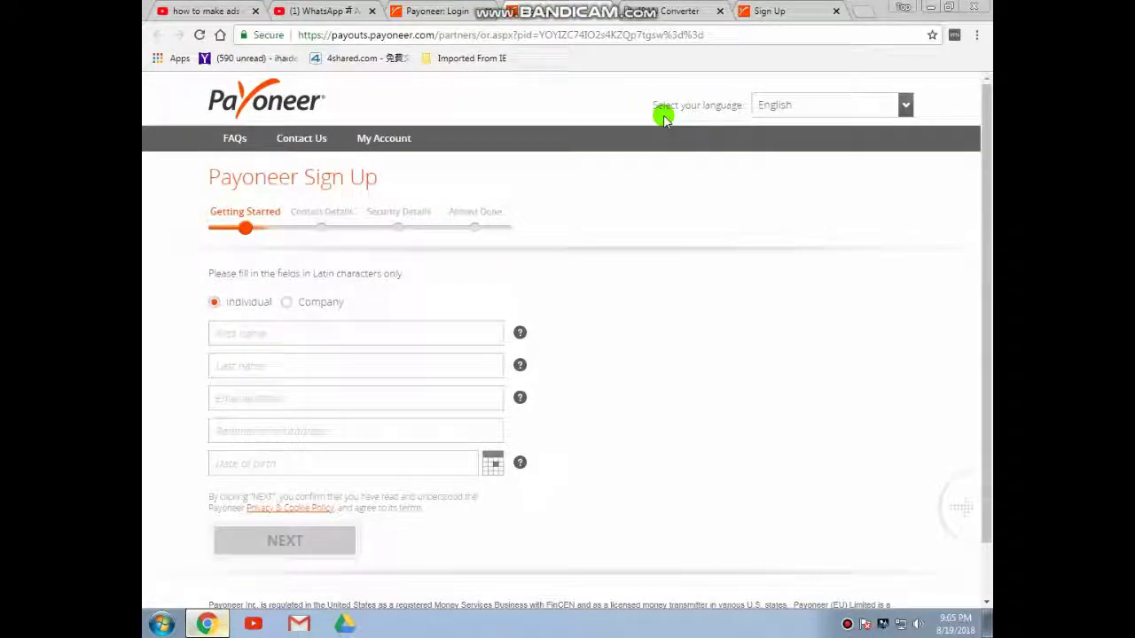
Scroll the blank sign-up form, then return to the HBL IBAN Converter's generated IBAN
drag(988, 171, 986, 108)
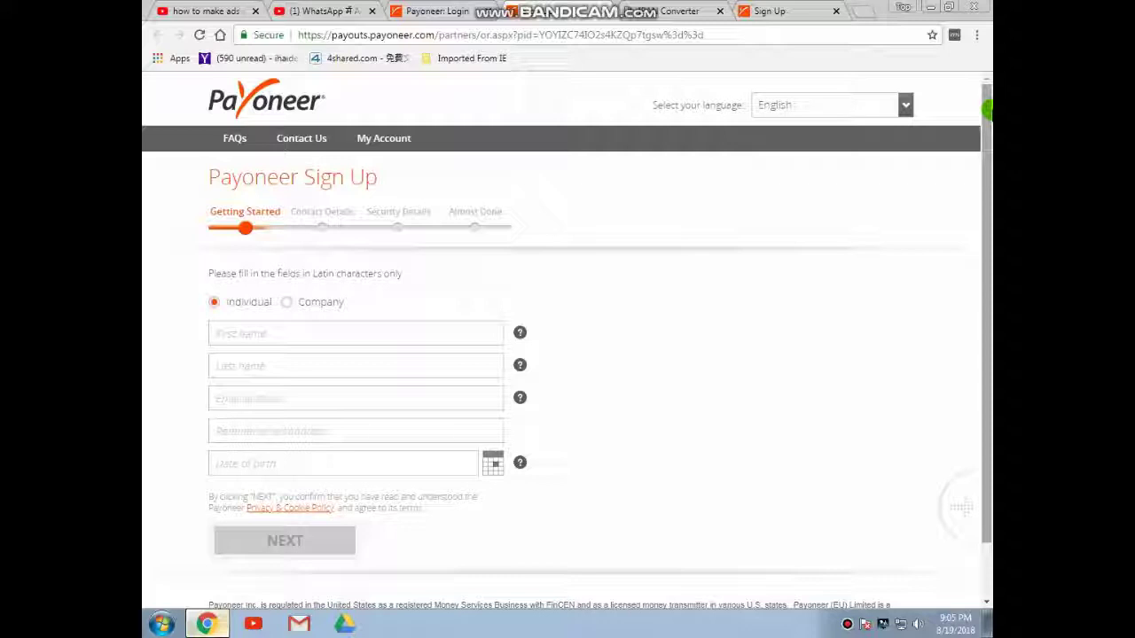
mouse_move(986, 110)
mouse_down()
mouse_move(986, 263)
mouse_move(986, 102)
mouse_up()
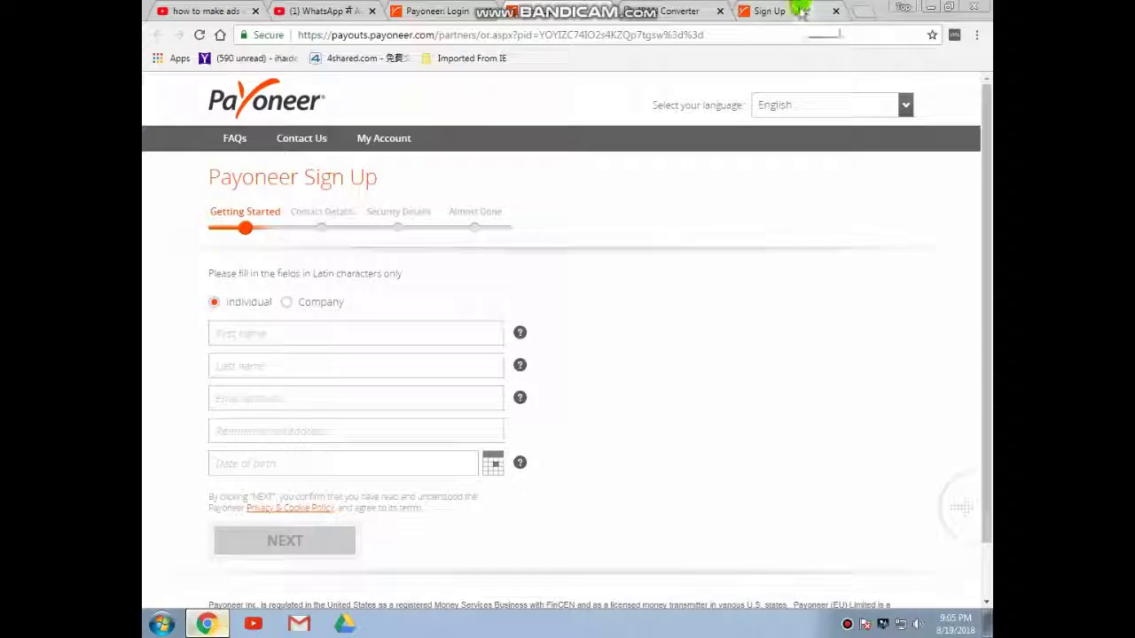
click(700, 12)
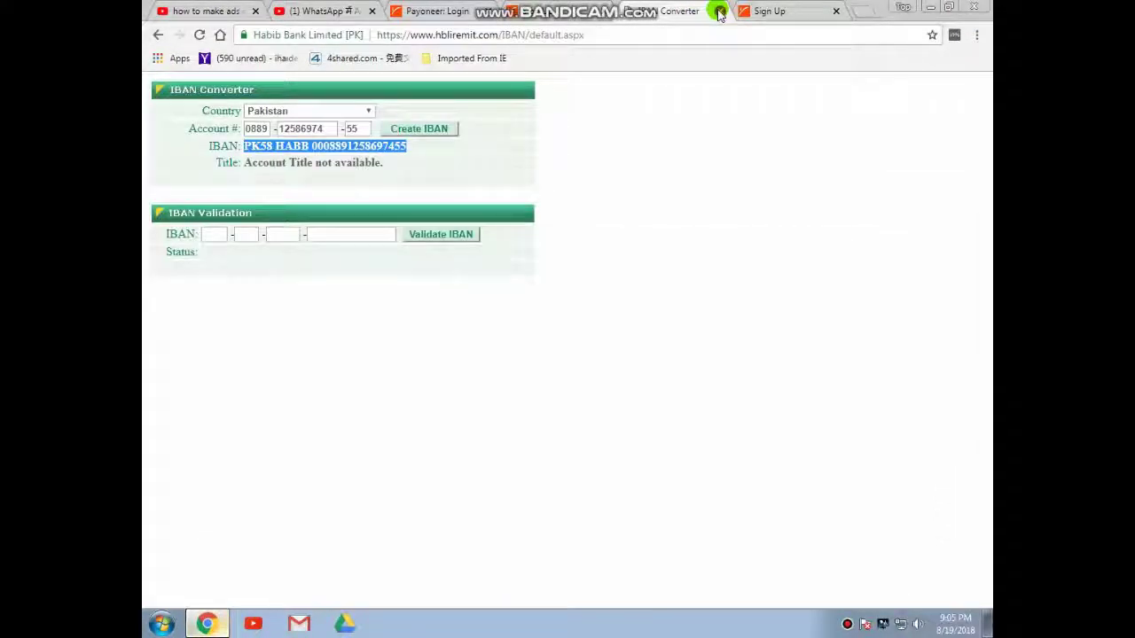
Close the HBL IBAN Converter tab and minimise Chrome
click(720, 11)
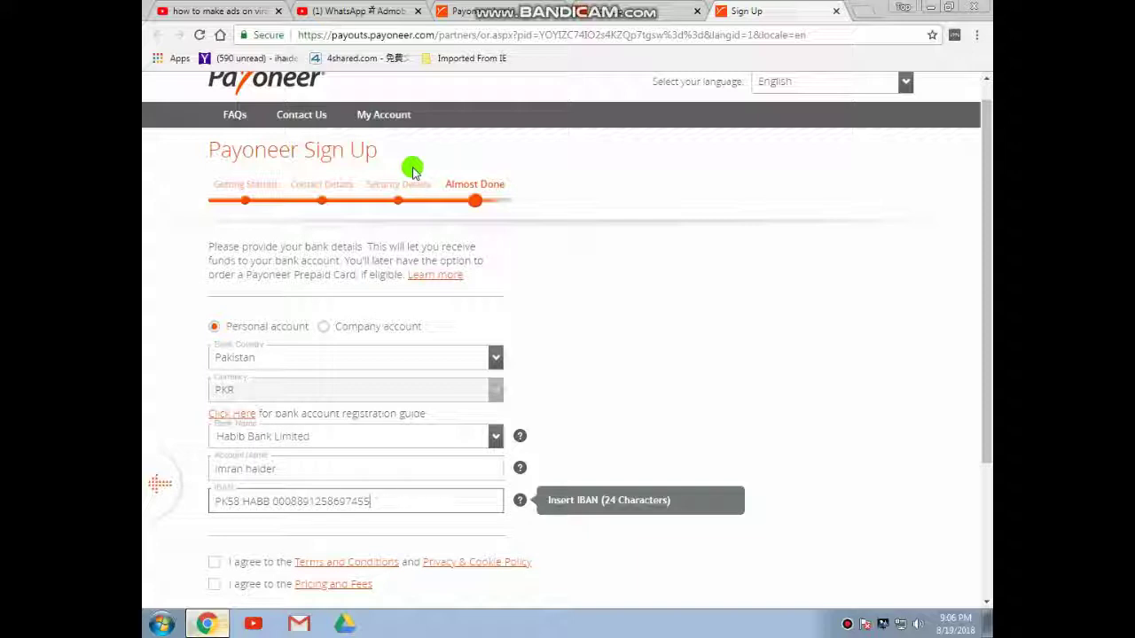
click(928, 8)
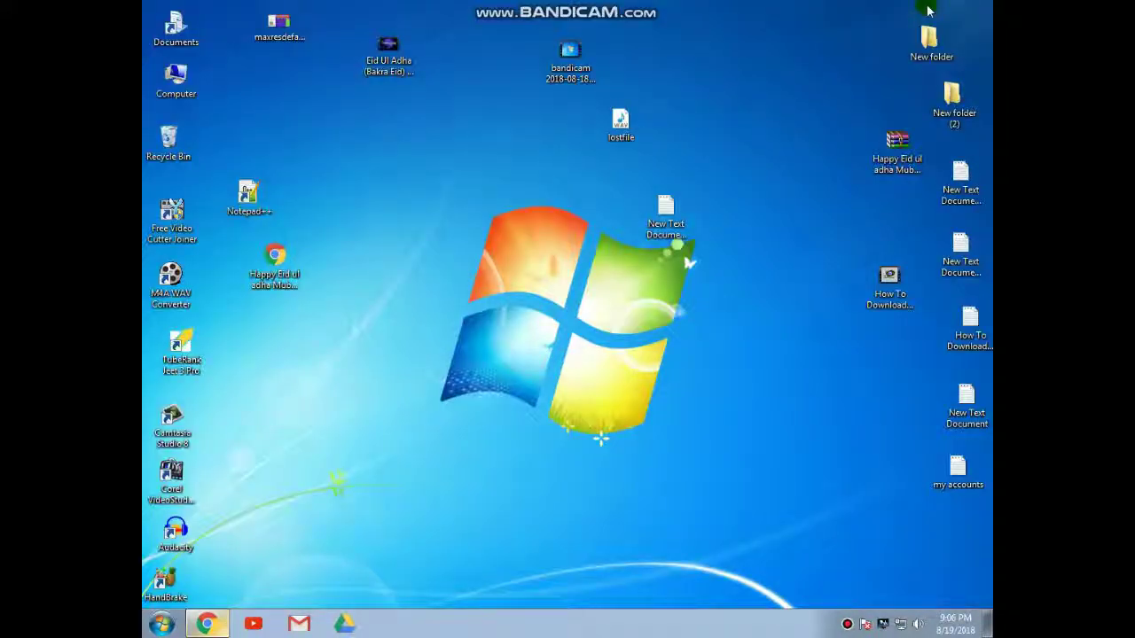